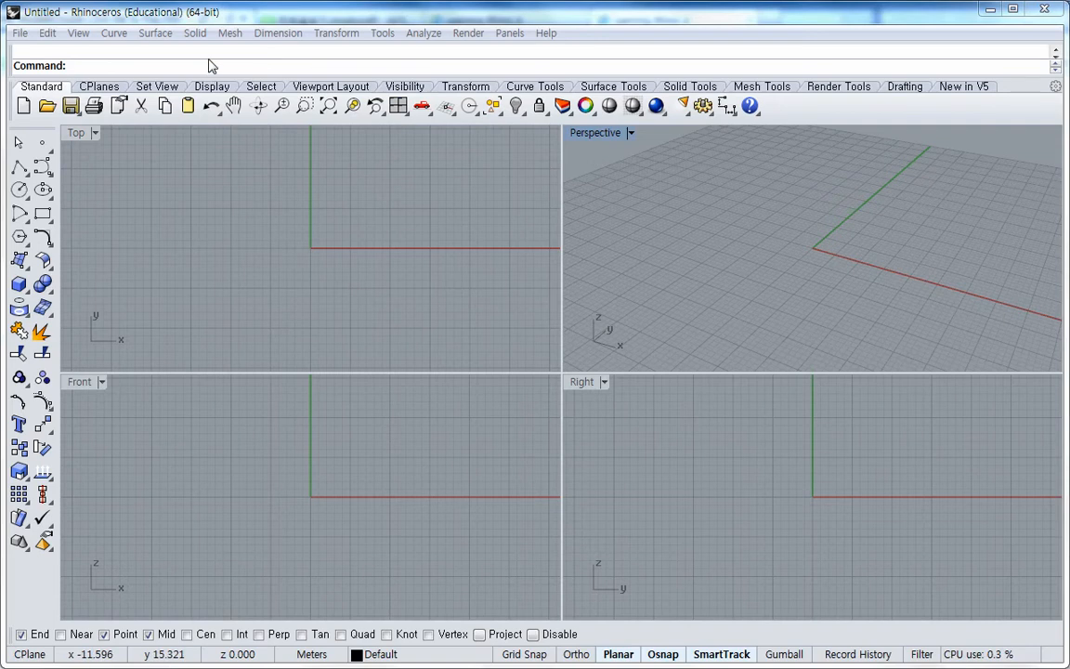
- Create a corner-to-corner box with a low height around the origin in the Top view, and maximize the Perspective view
left_click(194, 33)
mouse_move(212, 52)
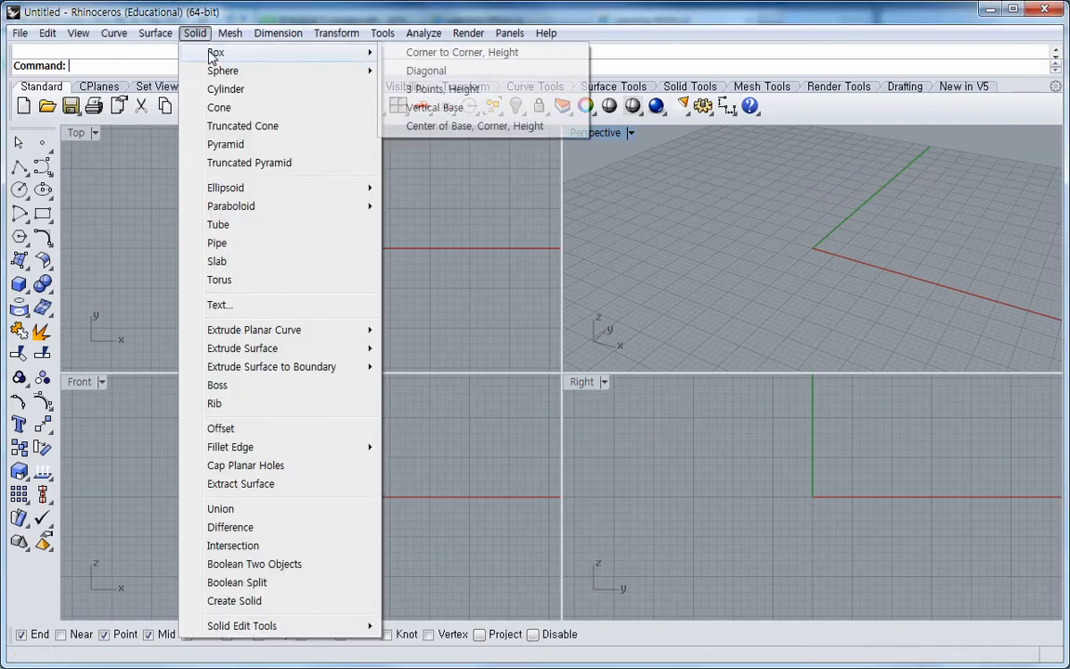
left_click(413, 54)
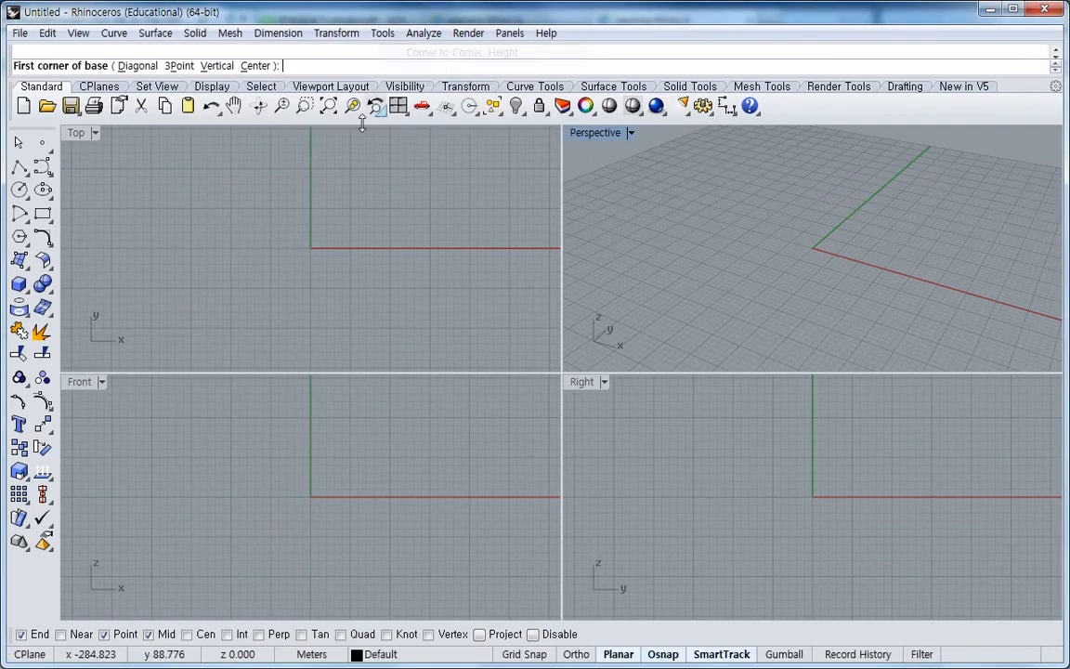
left_click(207, 203)
left_click(331, 331)
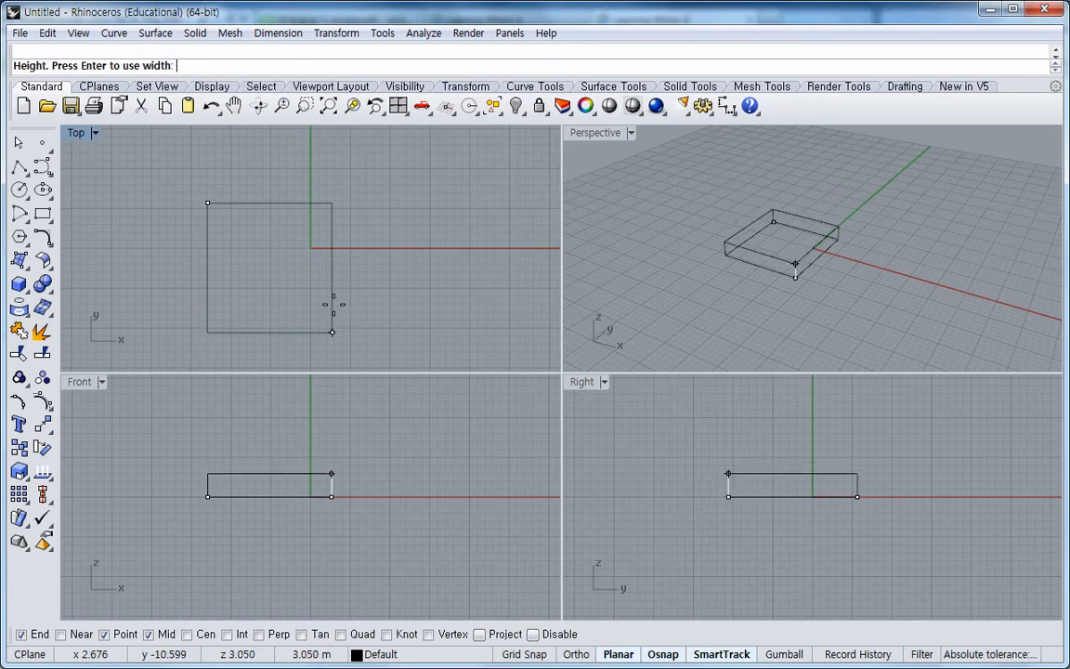
left_click(332, 301)
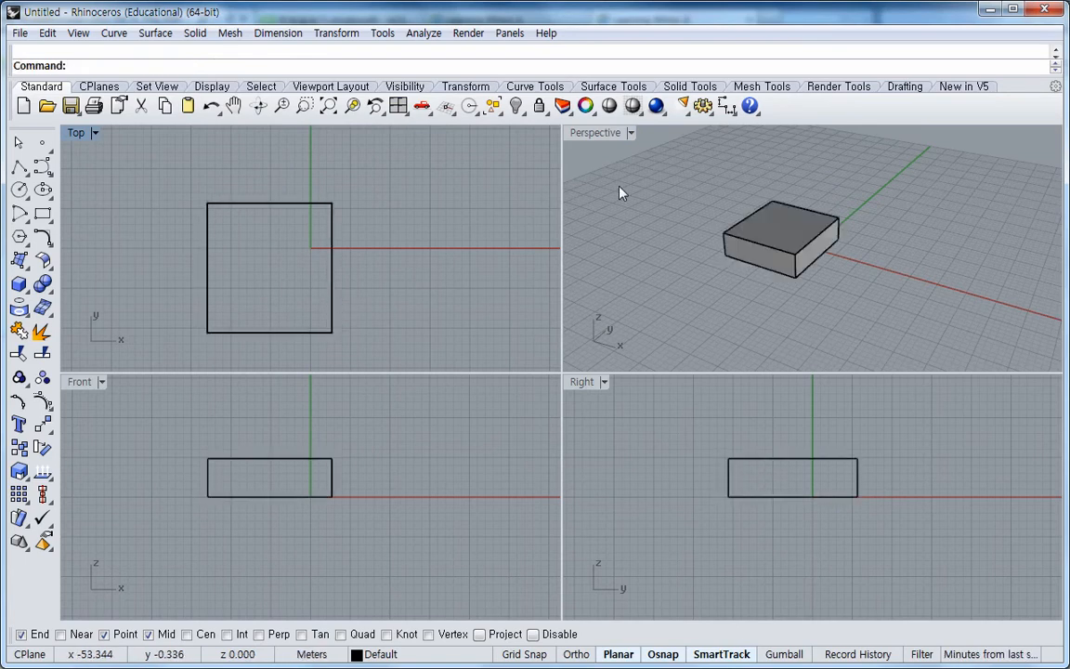
double_click(606, 134)
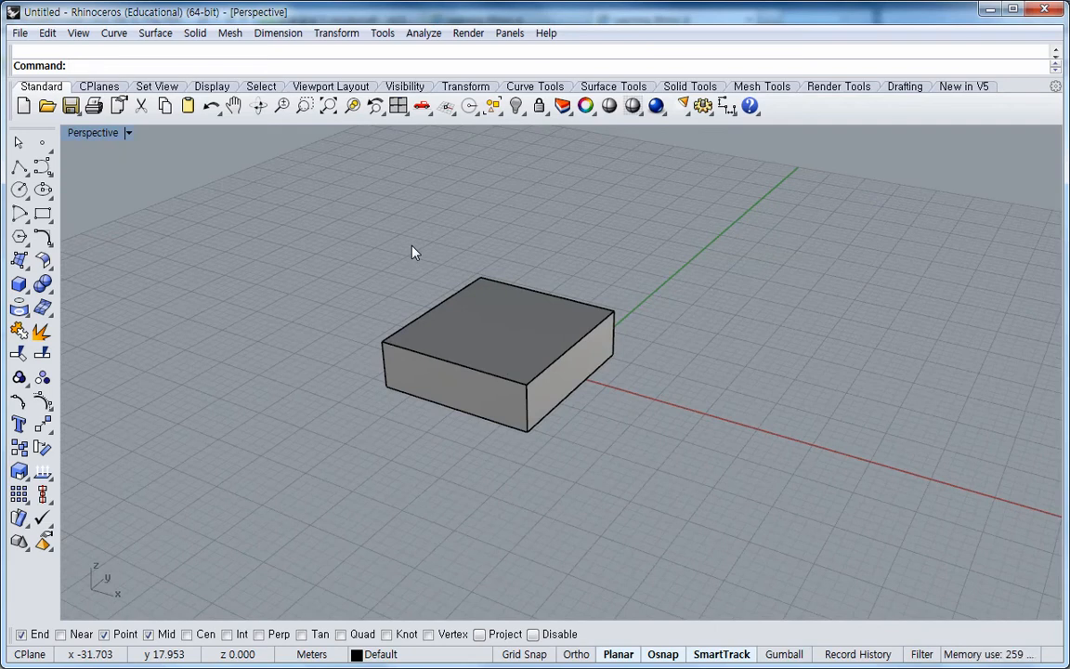
- Drag a duplicate of the box about 22.8 m away from the original, and delete the duplicate
left_click(525, 351)
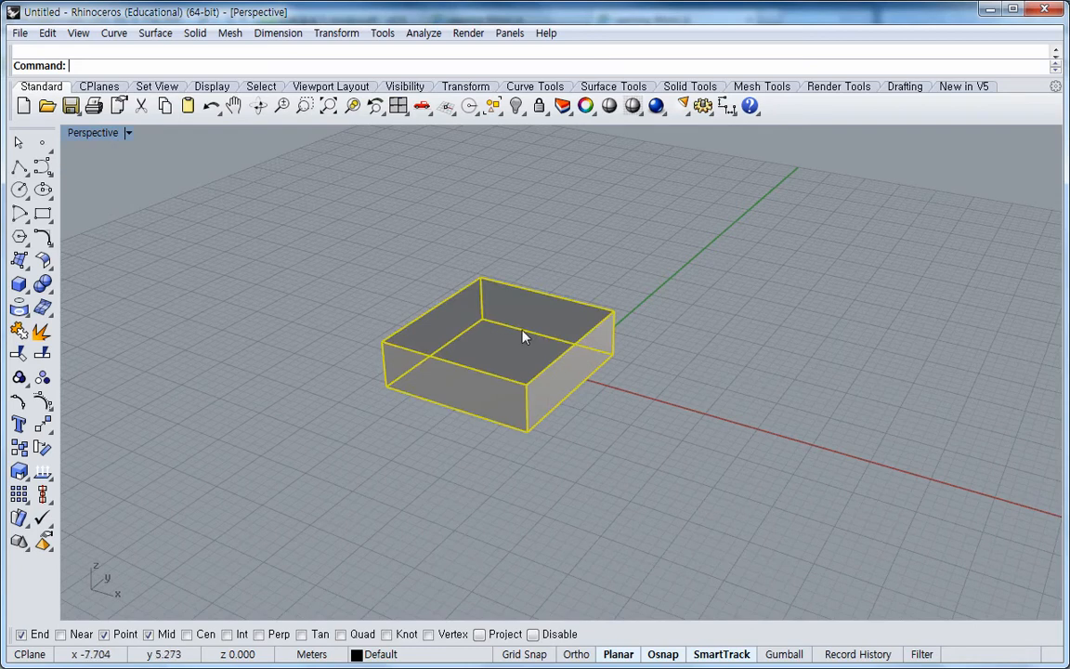
key("Escape")
left_click(535, 351)
left_click_drag(535, 352, 735, 324)
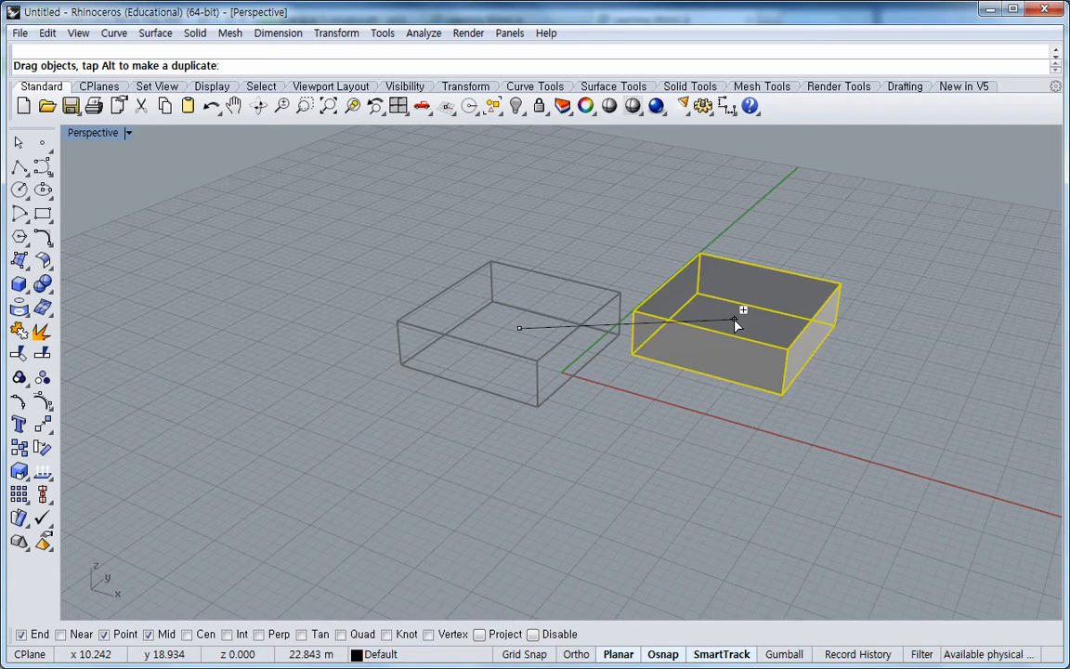
left_click_drag(735, 324, 736, 325)
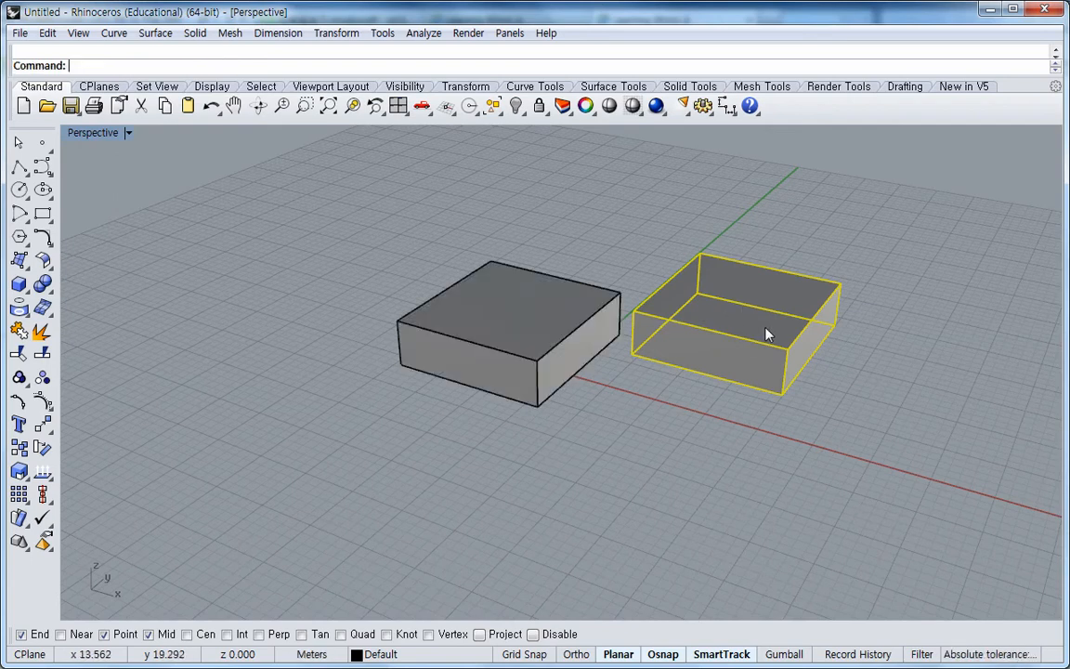
key("Delete")
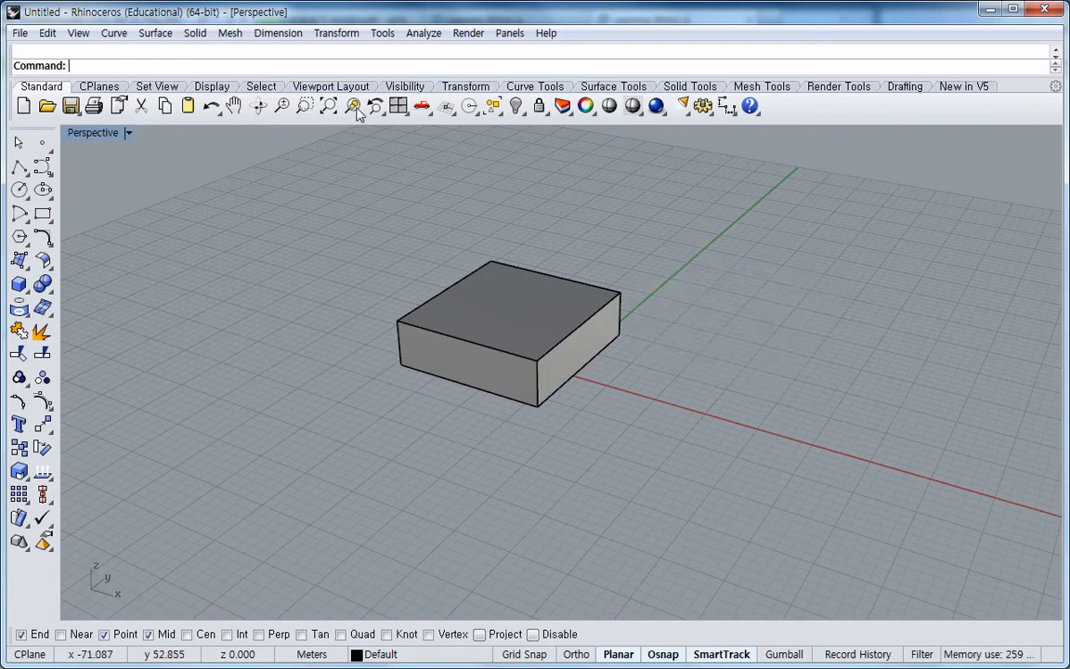
left_click(336, 33)
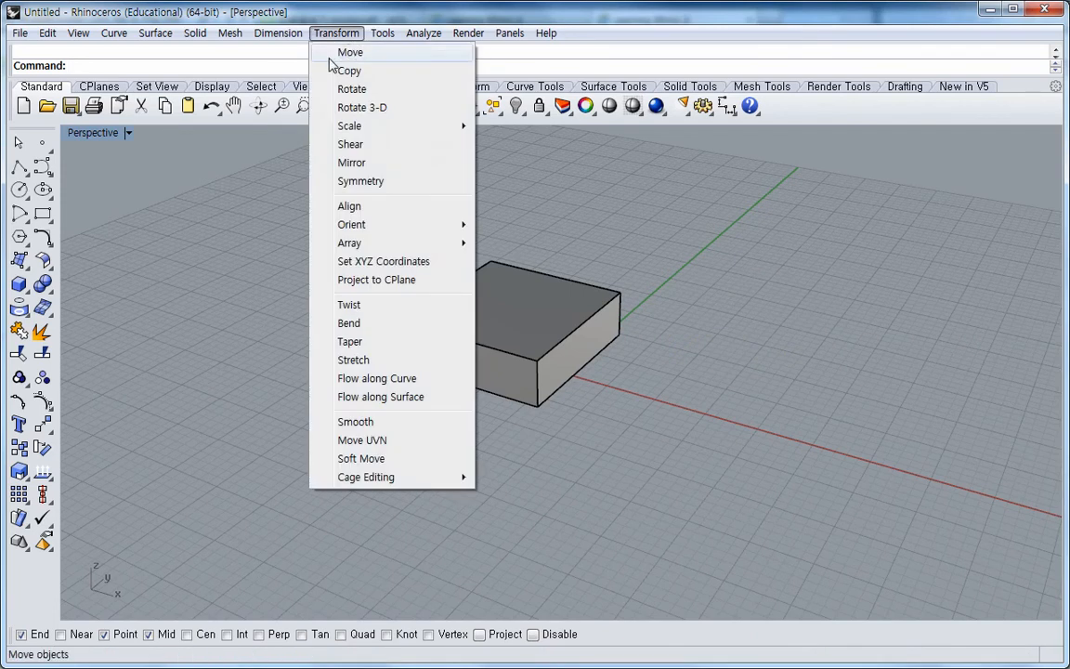
mouse_move(369, 29)
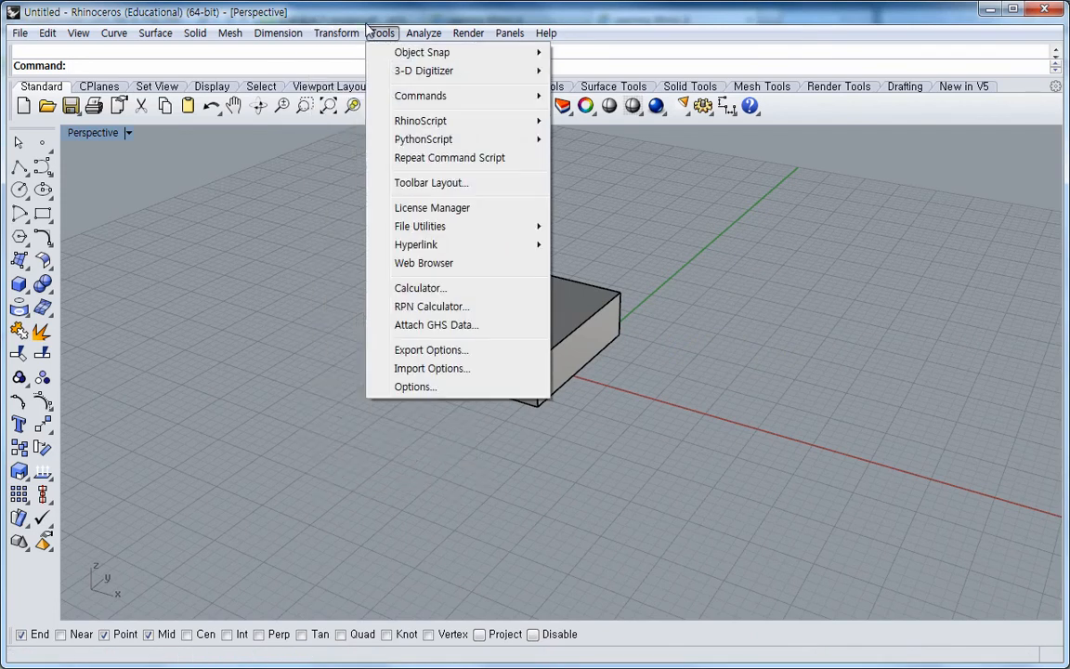
left_click(705, 240)
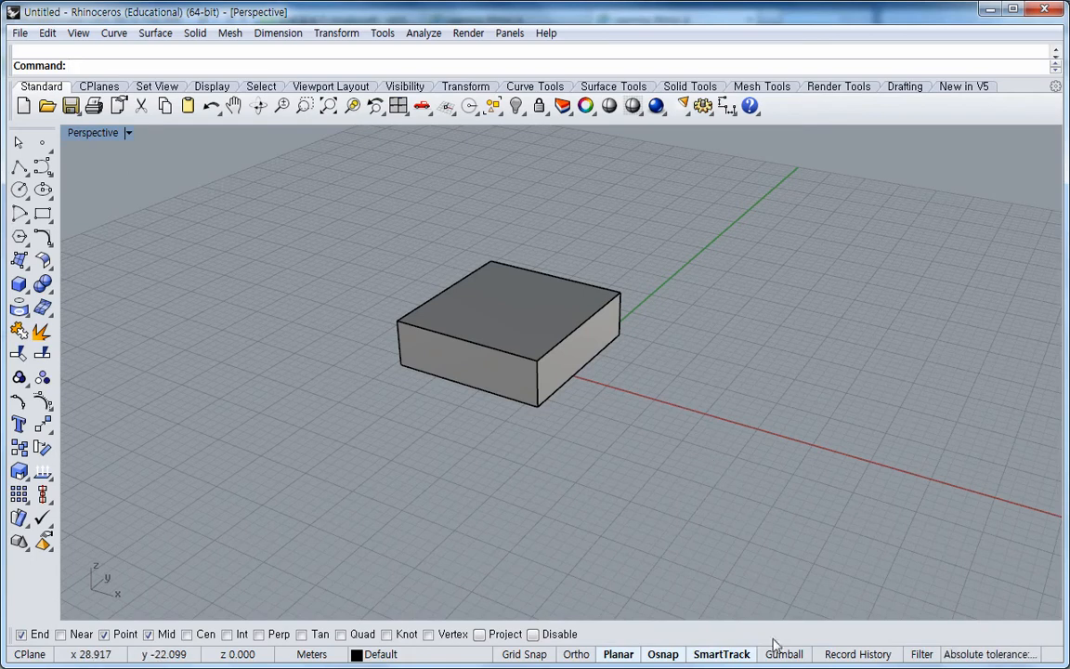
- Turn on the Gumball and select the box so its transform handles are available
left_click(557, 316)
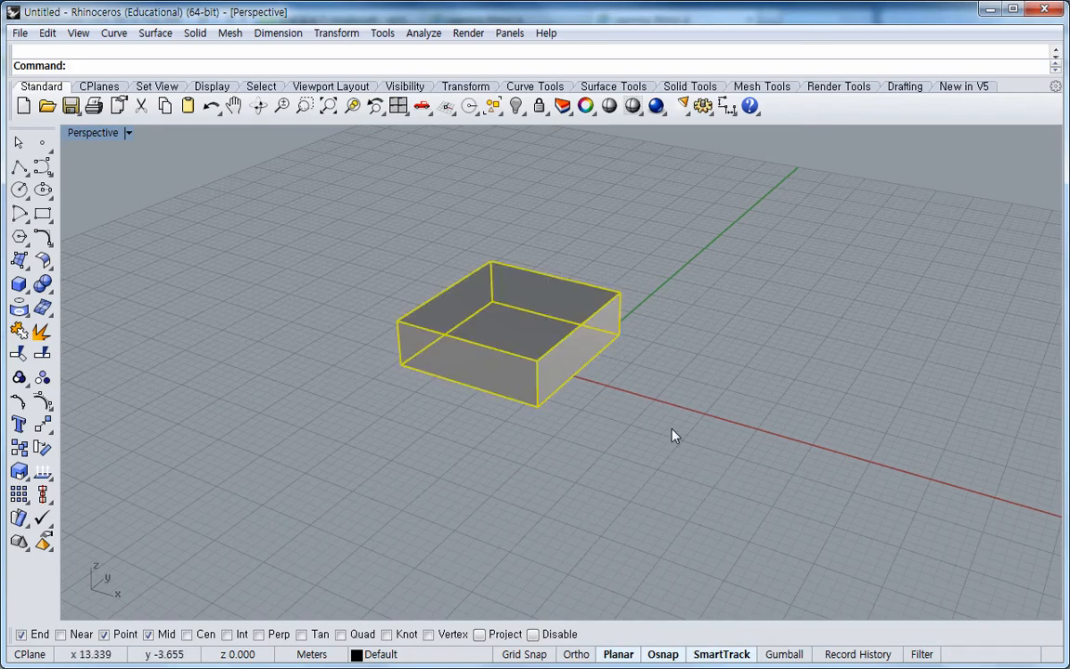
left_click(676, 435)
left_click(785, 654)
left_click(552, 327)
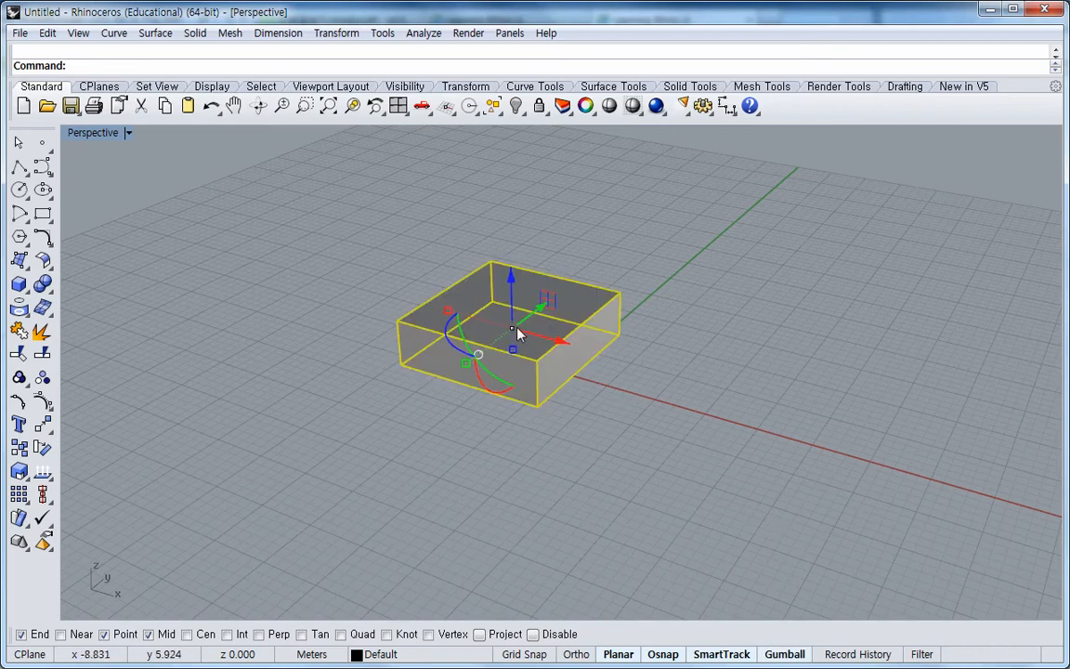
- Move the box freehand along its X and Y directions with the Gumball
right_click_drag(557, 427, 523, 313)
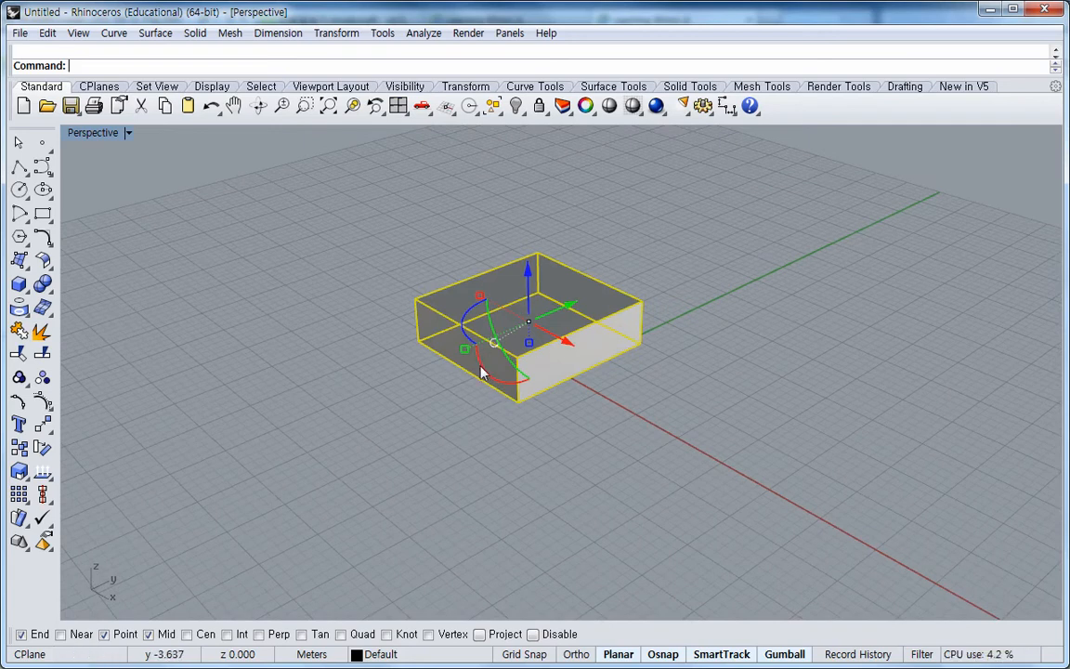
right_click_drag(576, 430, 600, 423)
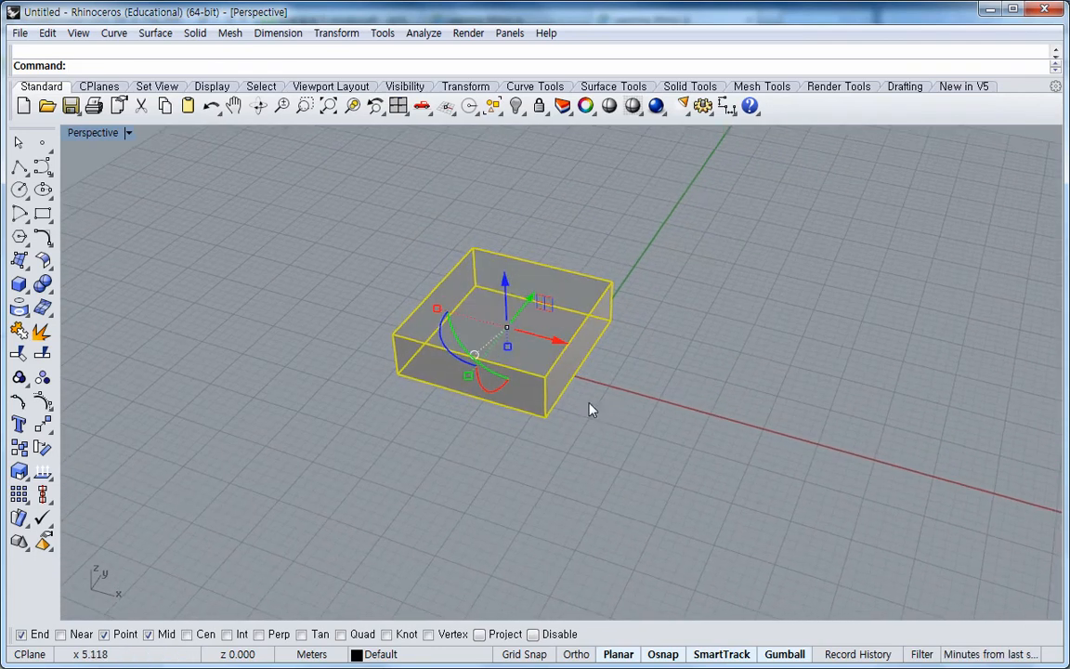
scroll(576, 409, "up", 2)
scroll(576, 409, "up", 1)
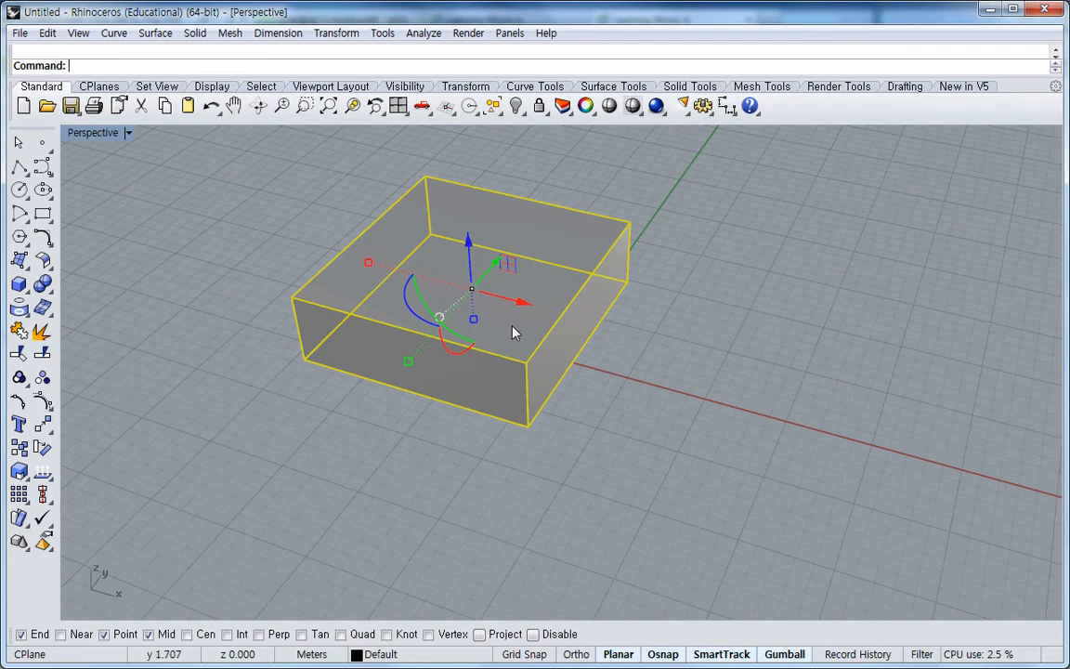
left_click_drag(523, 308, 569, 312)
left_click_drag(518, 255, 545, 276)
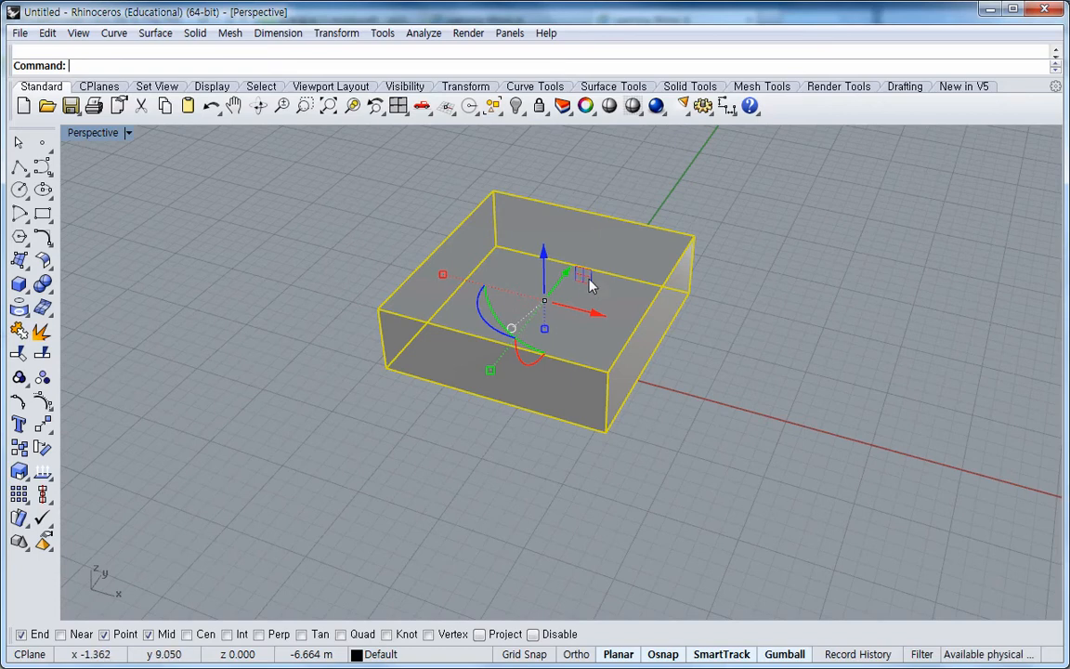
- Shift the box with the Gumball plane handles: about 1.3 m in ZX, 2 m in XY and 1.3 m in YZ
mouse_move(586, 278)
left_mouse_down()
mouse_move(700, 287)
mouse_move(677, 220)
mouse_move(625, 291)
mouse_move(590, 221)
mouse_move(578, 313)
mouse_move(567, 272)
mouse_move(612, 284)
mouse_move(547, 263)
mouse_move(578, 290)
left_mouse_up()
right_click_drag(653, 406, 556, 411)
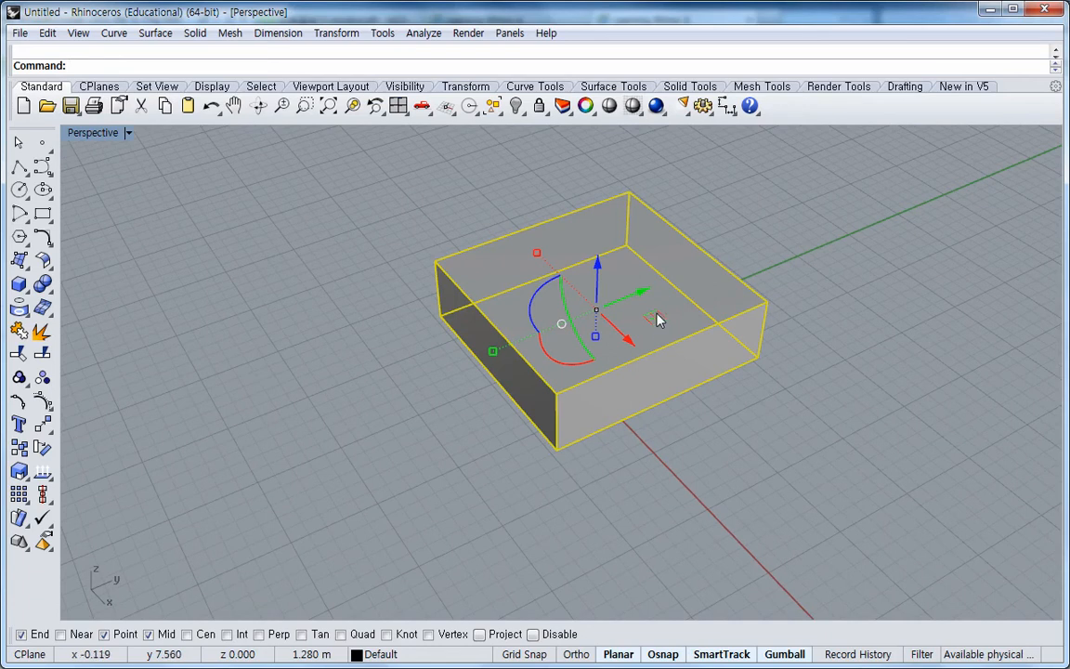
left_click_drag(657, 323, 698, 317)
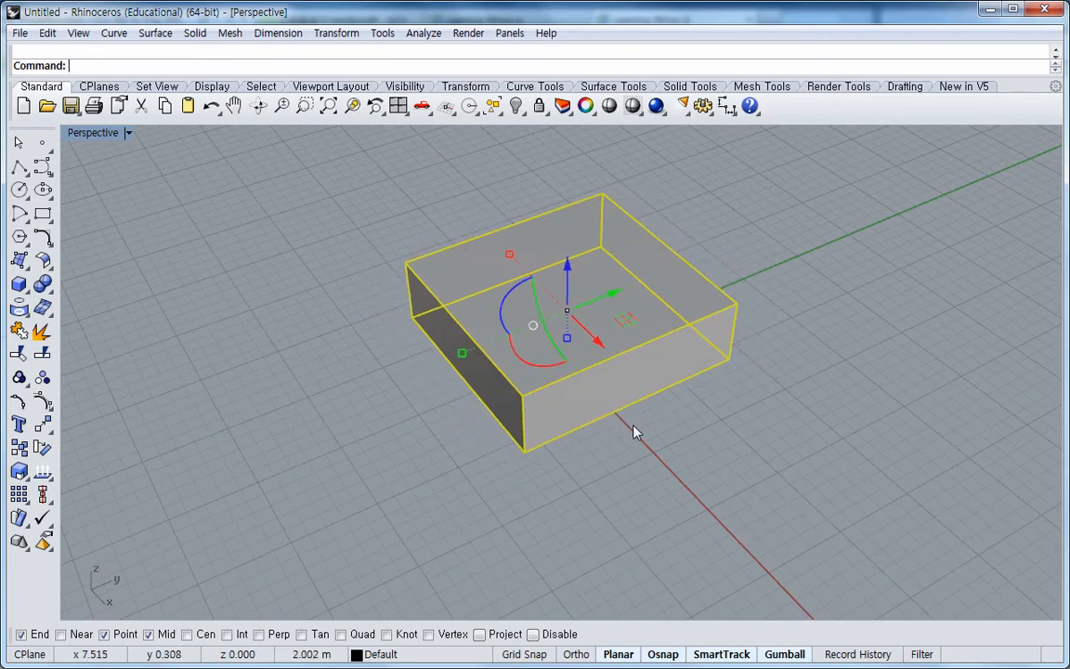
right_click_drag(635, 432, 542, 406)
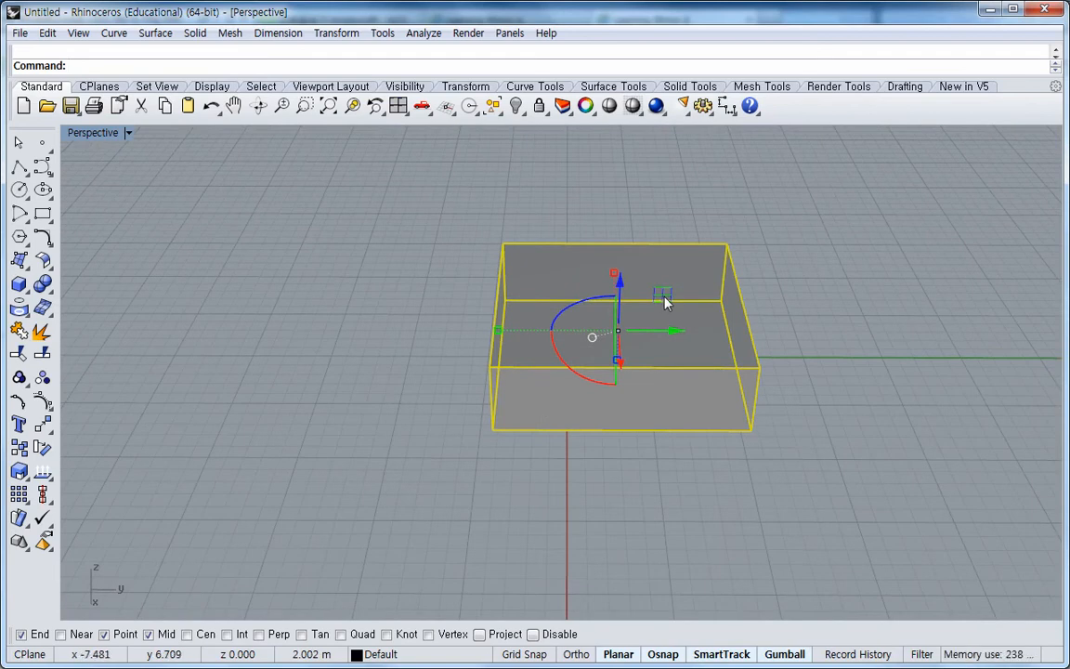
left_click_drag(664, 299, 643, 296)
- Move the selected box exactly 5 m along the positive X axis with a numeric Gumball entry
right_click_drag(693, 449, 661, 473)
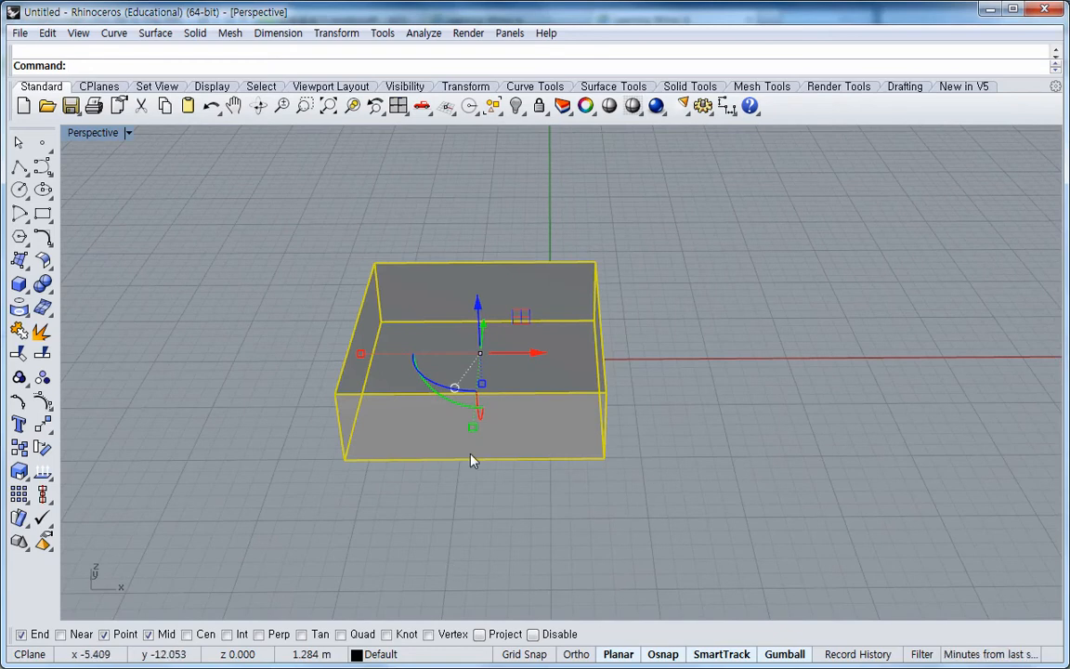
left_click(536, 354)
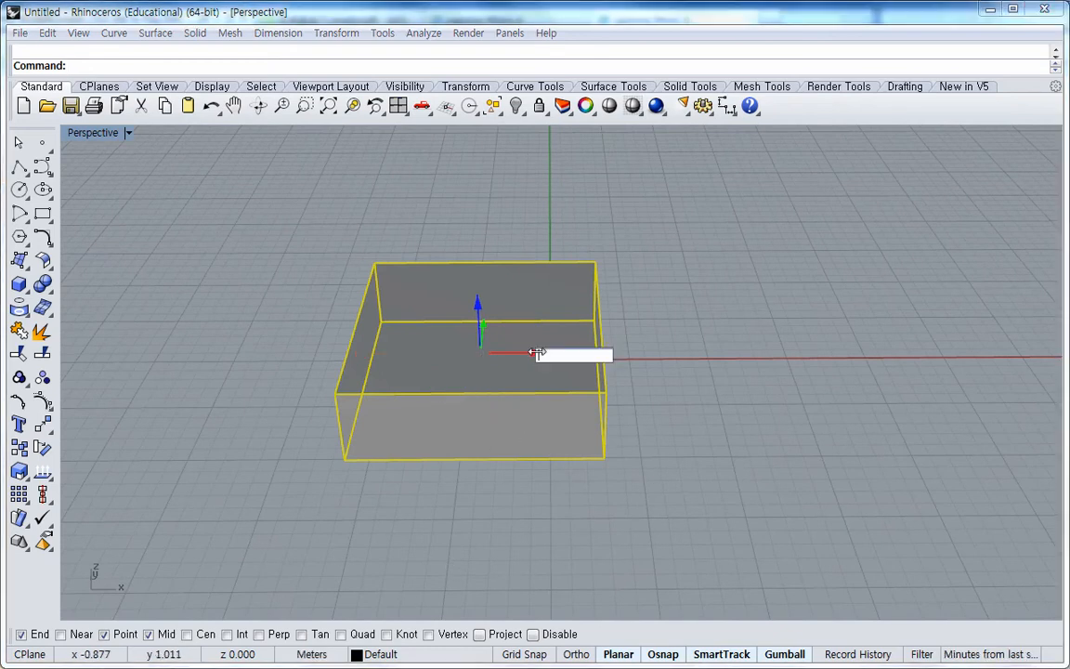
left_click(686, 465)
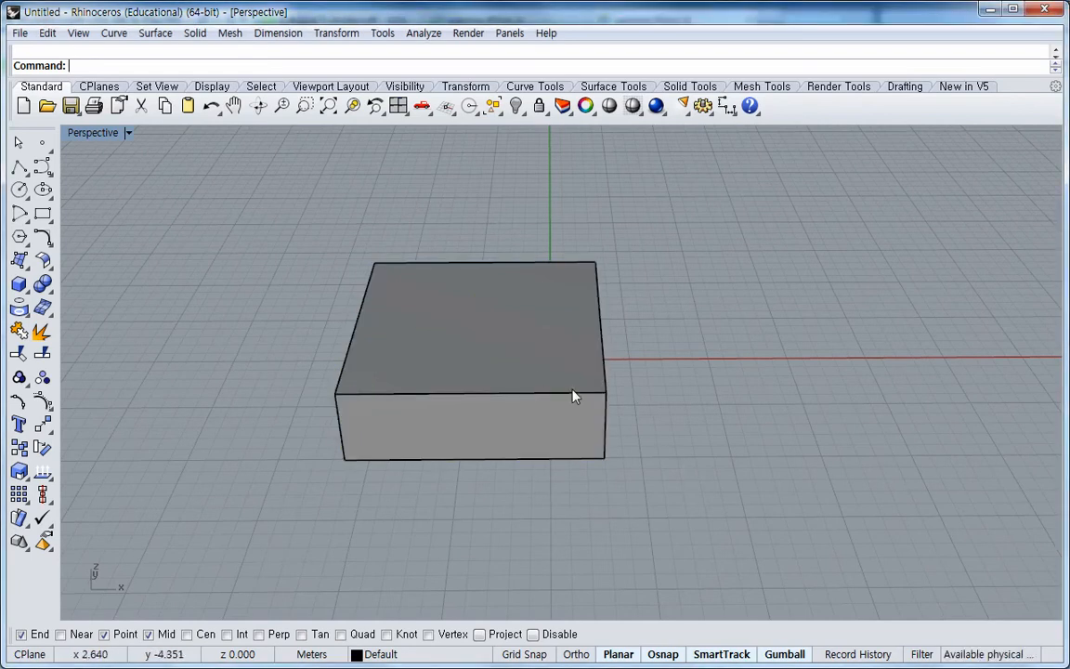
left_click(523, 366)
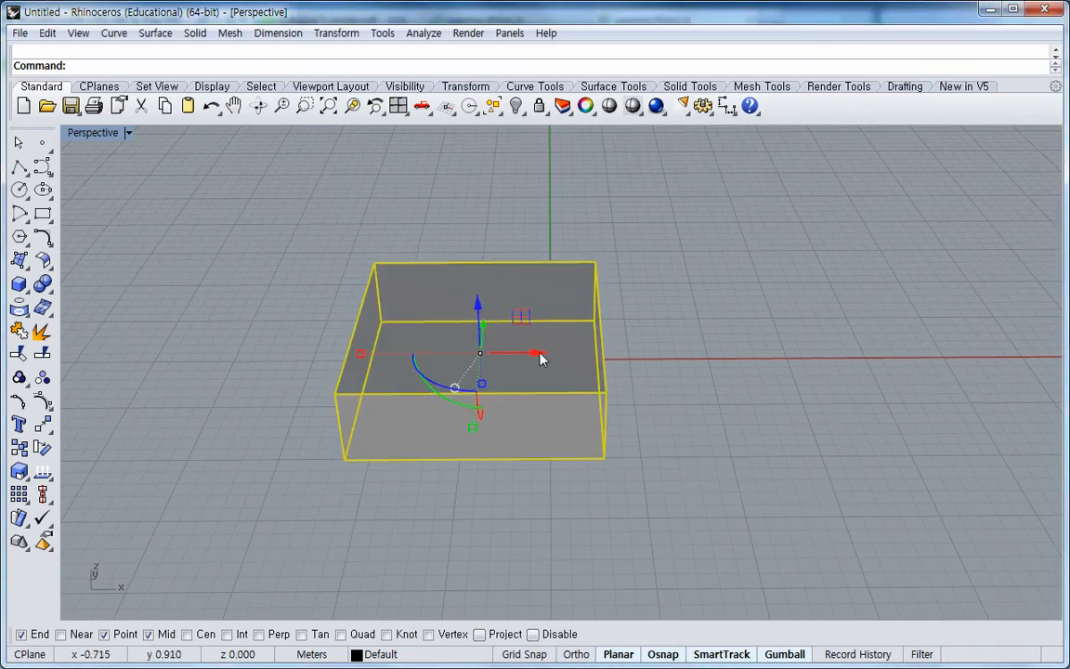
left_click(537, 354)
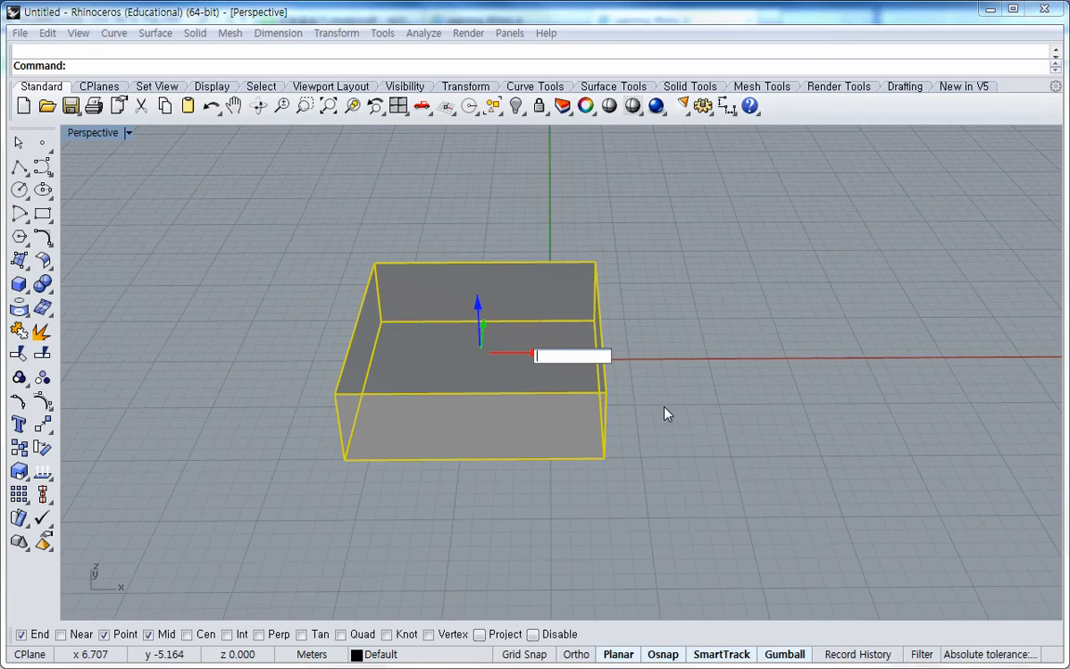
type("5")
key("Return")
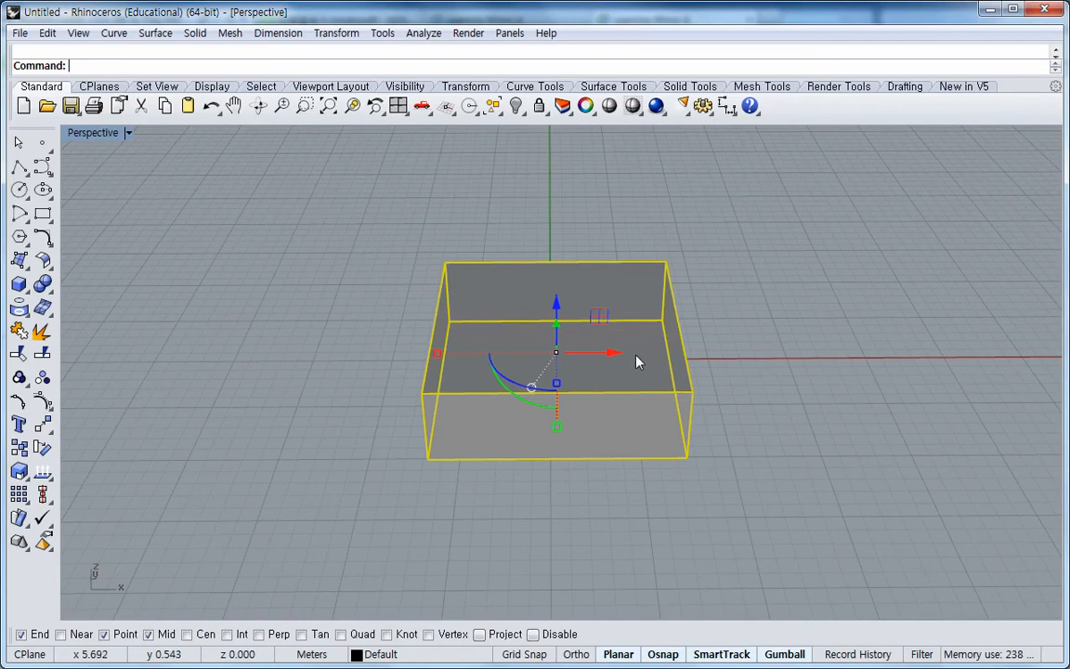
- Move the box a further 10 m along positive X numerically, and pull it back freehand about 11.2 m along the same axis
left_click(613, 355)
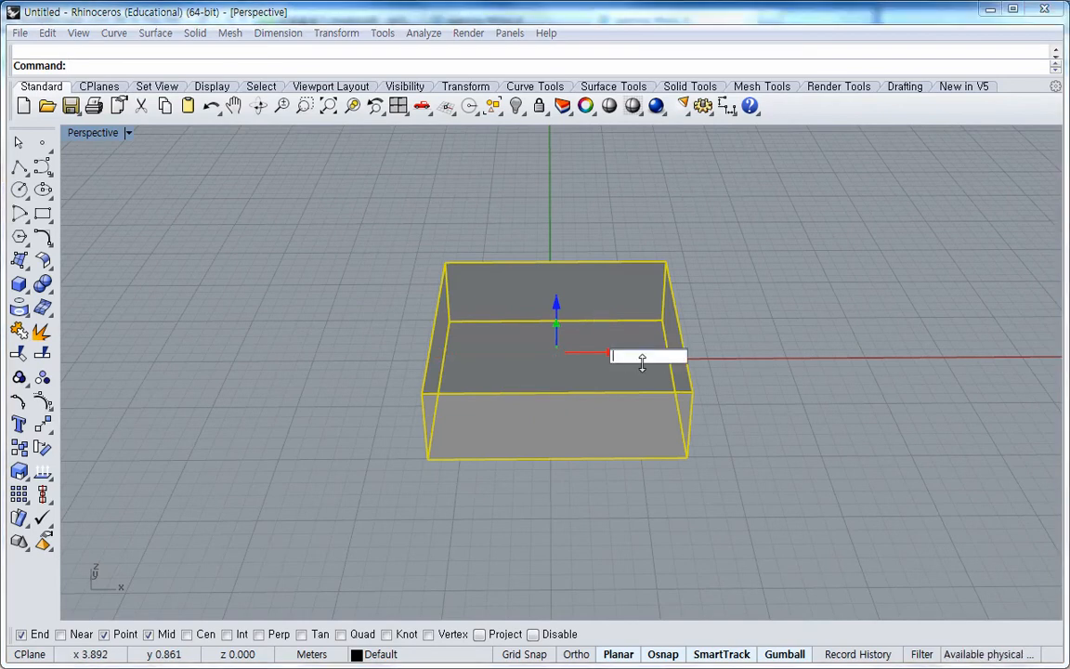
type("10")
key("Return")
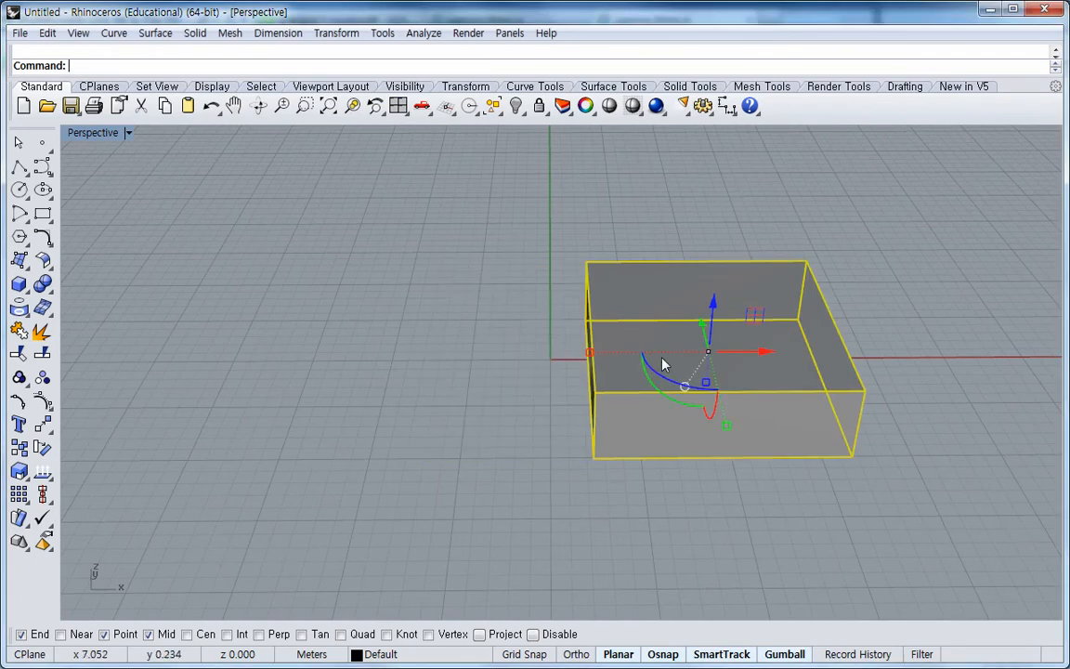
left_click_drag(760, 356, 588, 351)
- Stretch the box lengthwise along the Y axis with the Gumball scale handle
right_click_drag(709, 497, 576, 492)
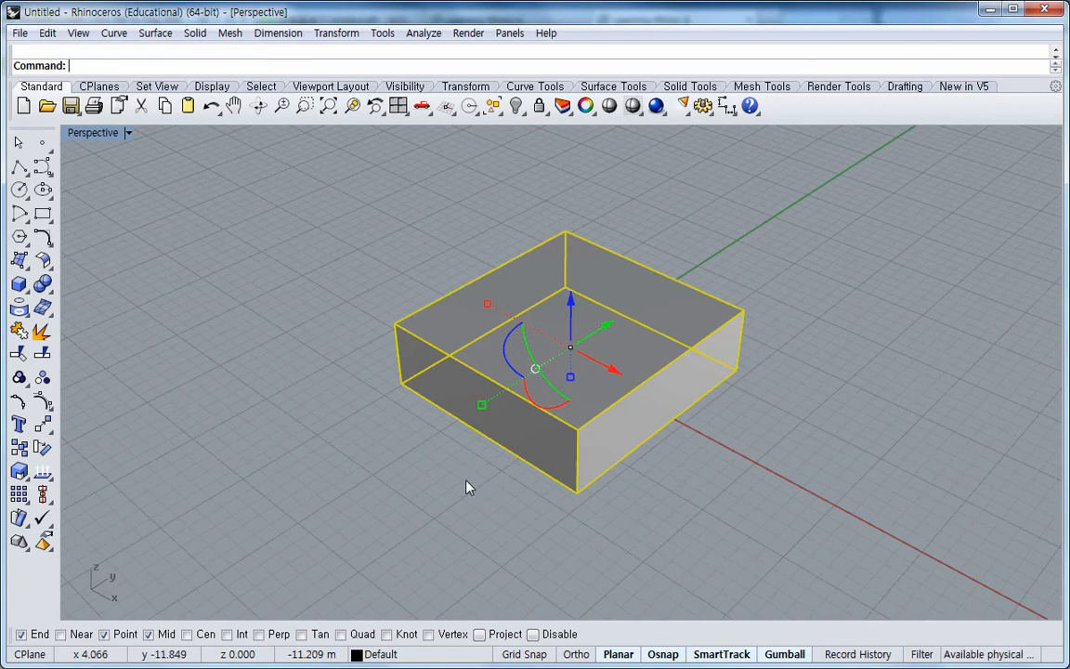
right_click_drag(469, 487, 479, 402)
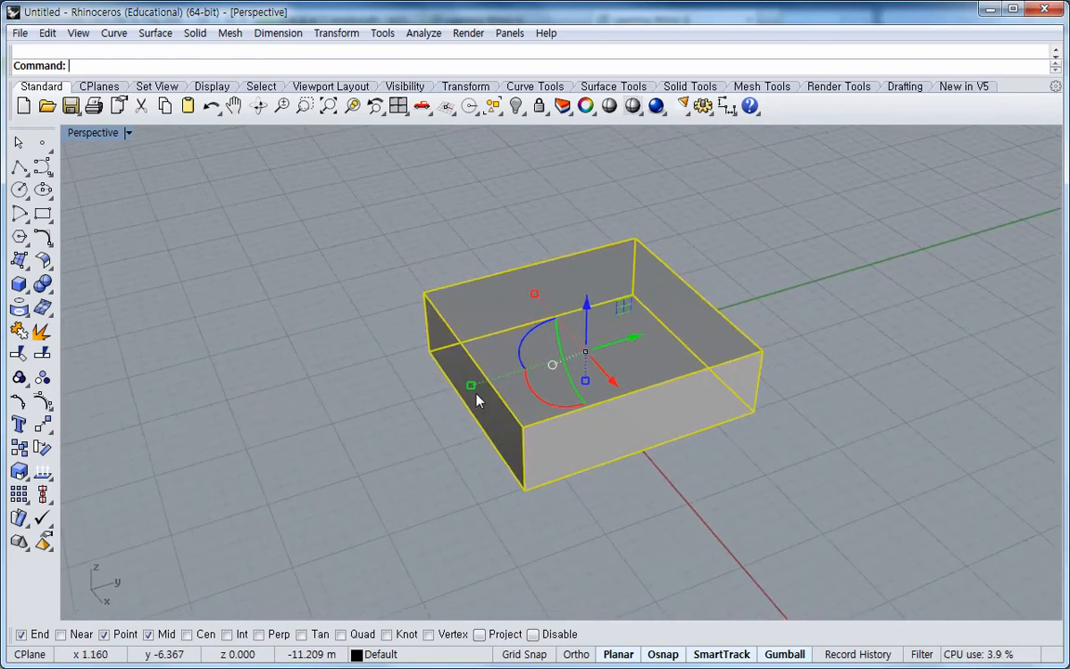
left_click_drag(471, 387, 414, 405)
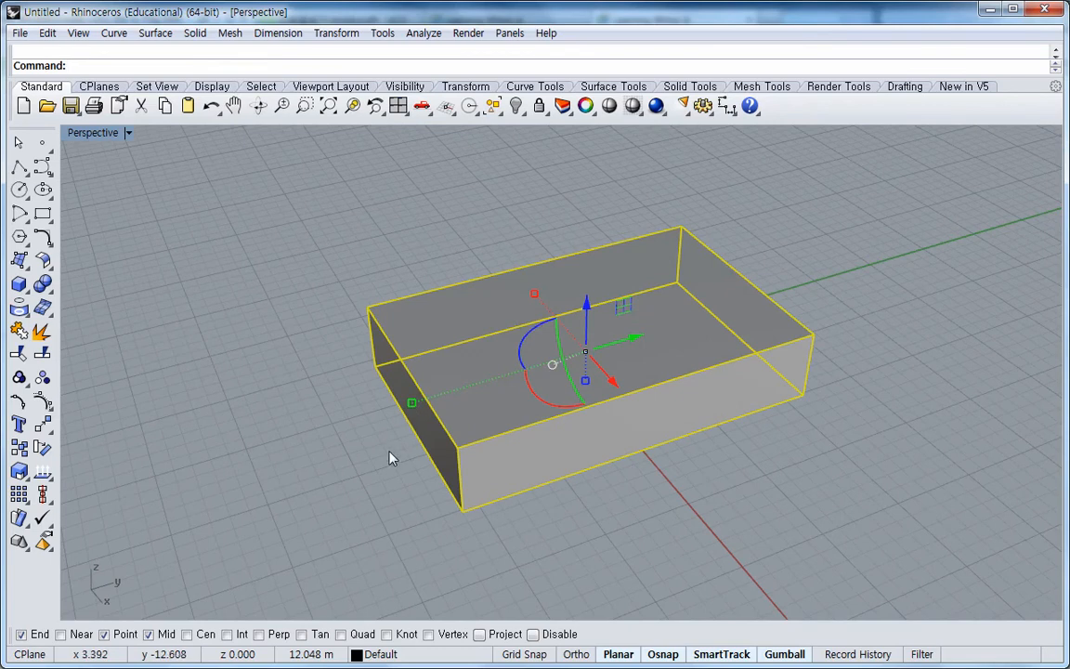
- Scale the box wider along the X axis and taller along the Z axis with the Gumball
right_click_drag(423, 494, 370, 497)
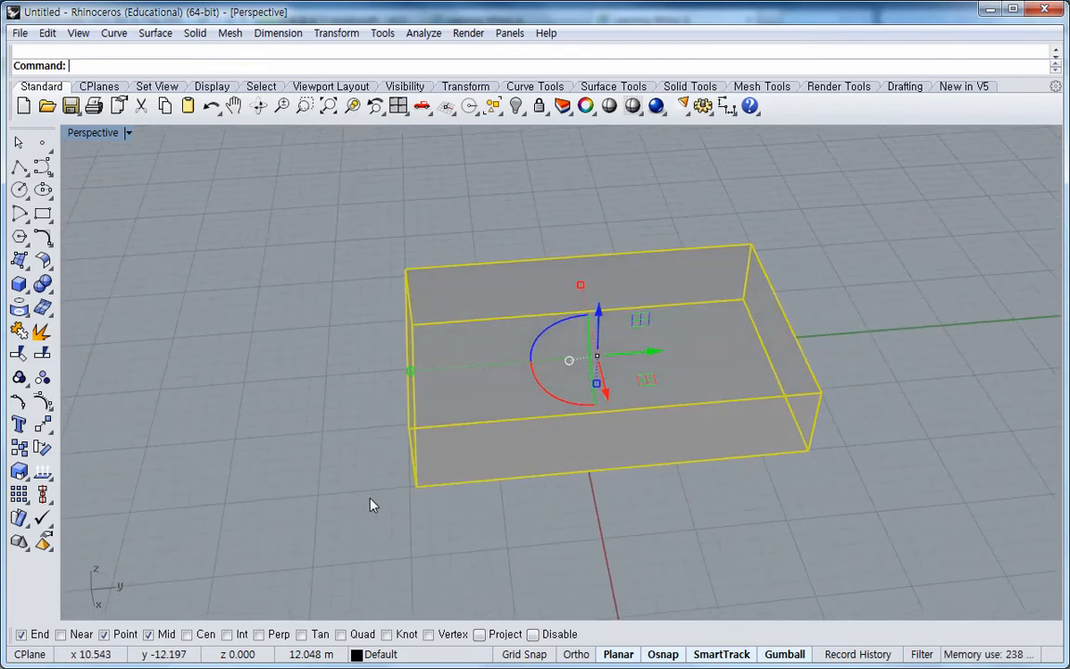
left_click_drag(579, 285, 573, 262)
right_click_drag(593, 454, 710, 448)
mouse_move(571, 376)
left_mouse_down()
mouse_move(569, 358)
mouse_move(569, 392)
left_mouse_up()
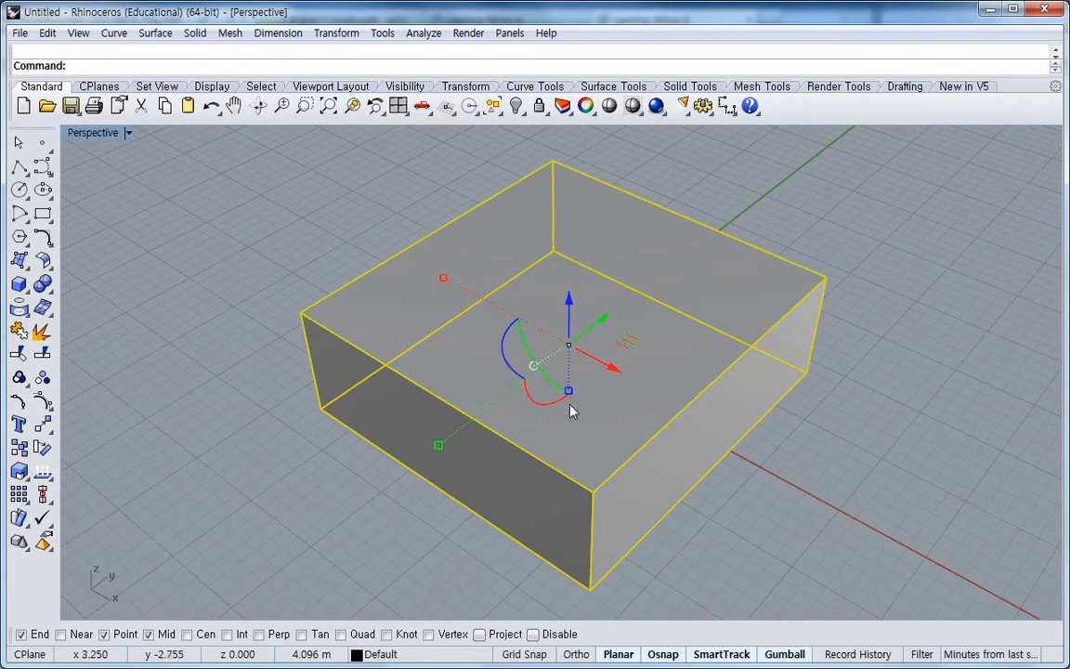
right_click_drag(509, 521, 423, 509)
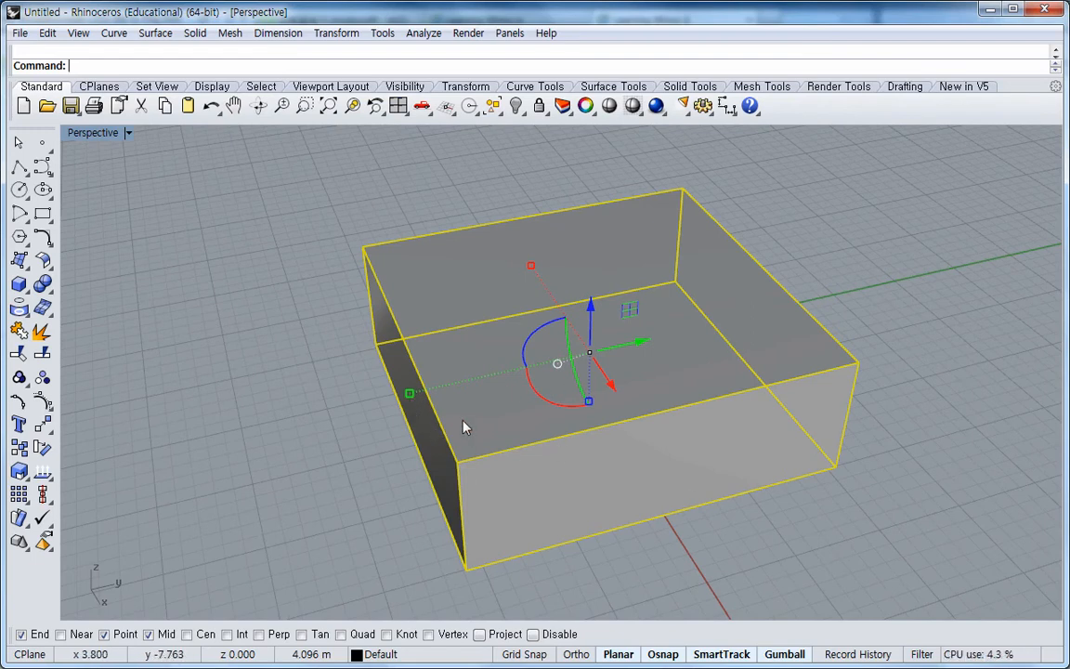
- Scale the box by a factor of 0.5 along the Y axis and 0.5 along the X axis with numeric Gumball entries
left_click(410, 396)
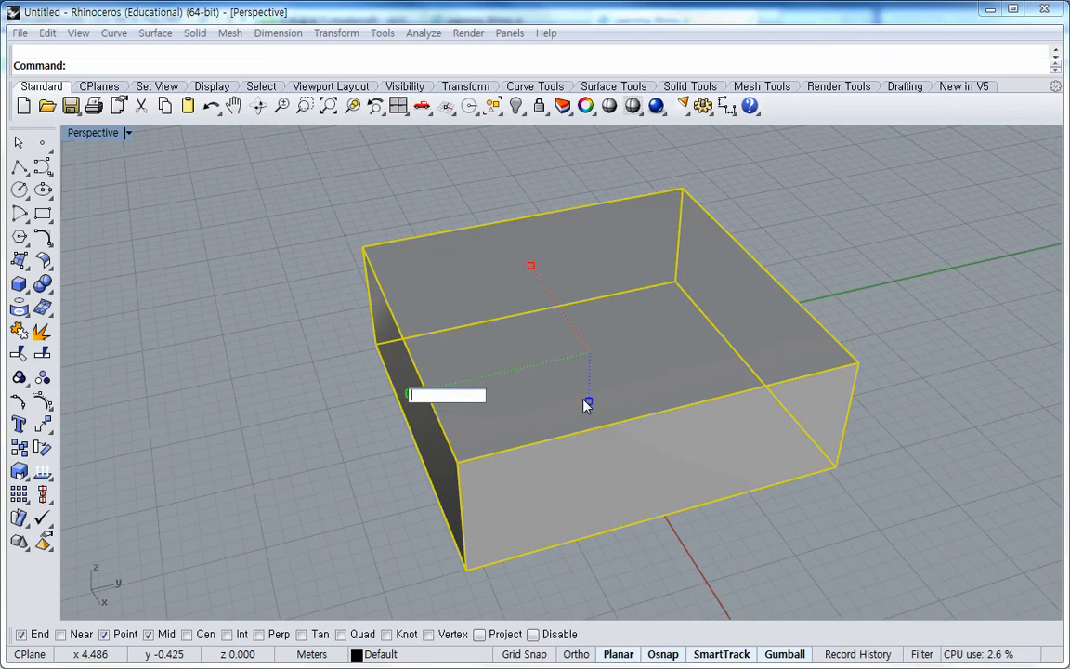
type("0.5")
key("Return")
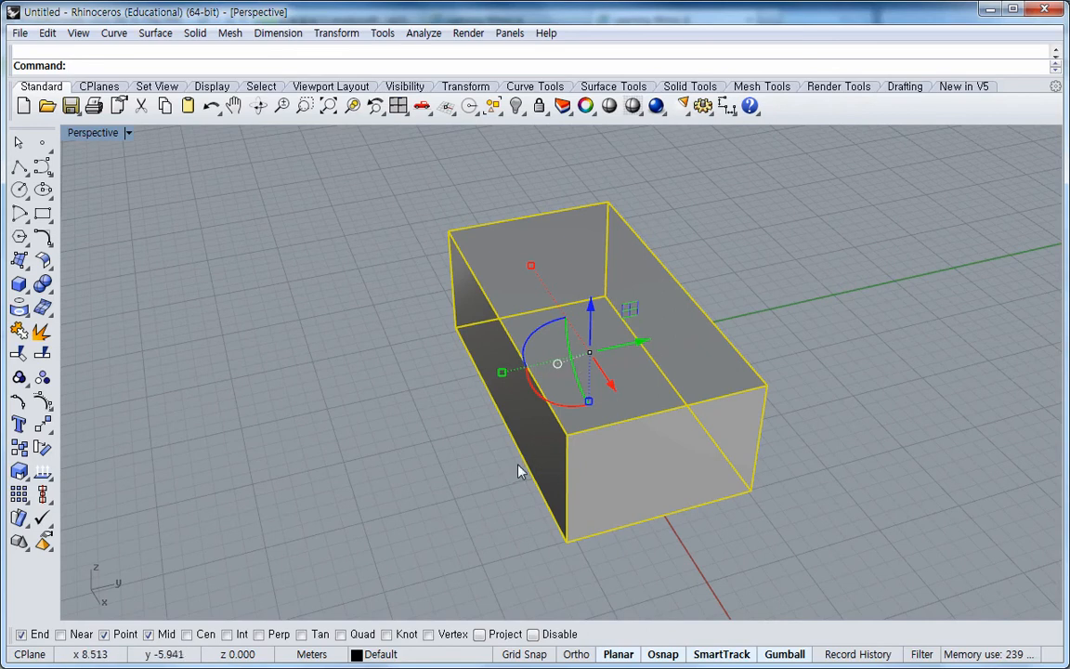
right_click_drag(521, 472, 719, 533)
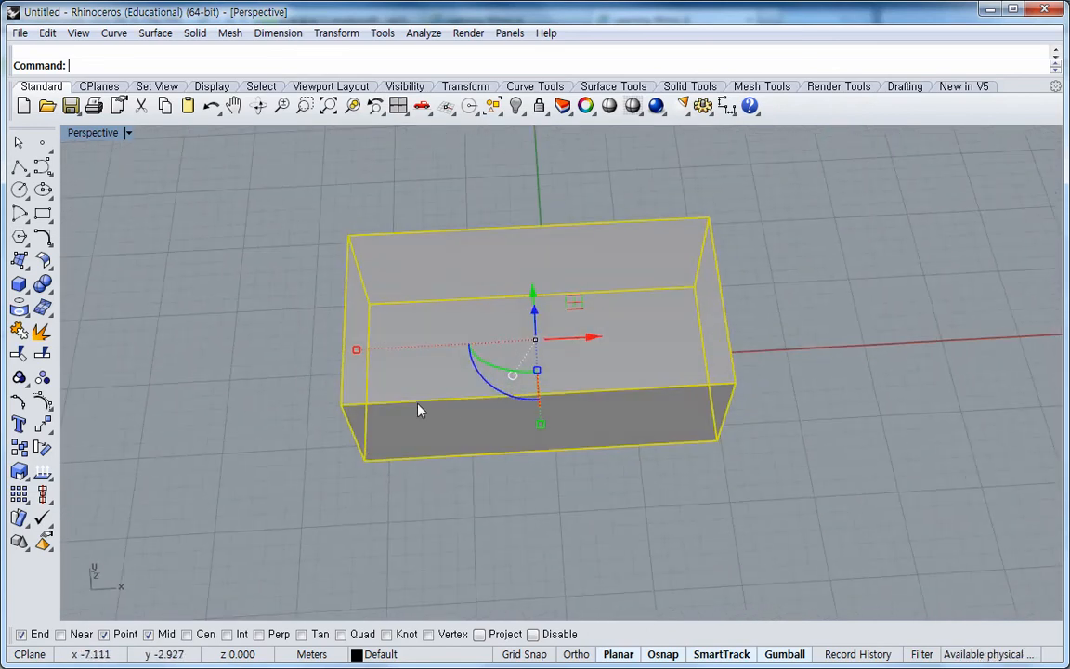
left_click(355, 352)
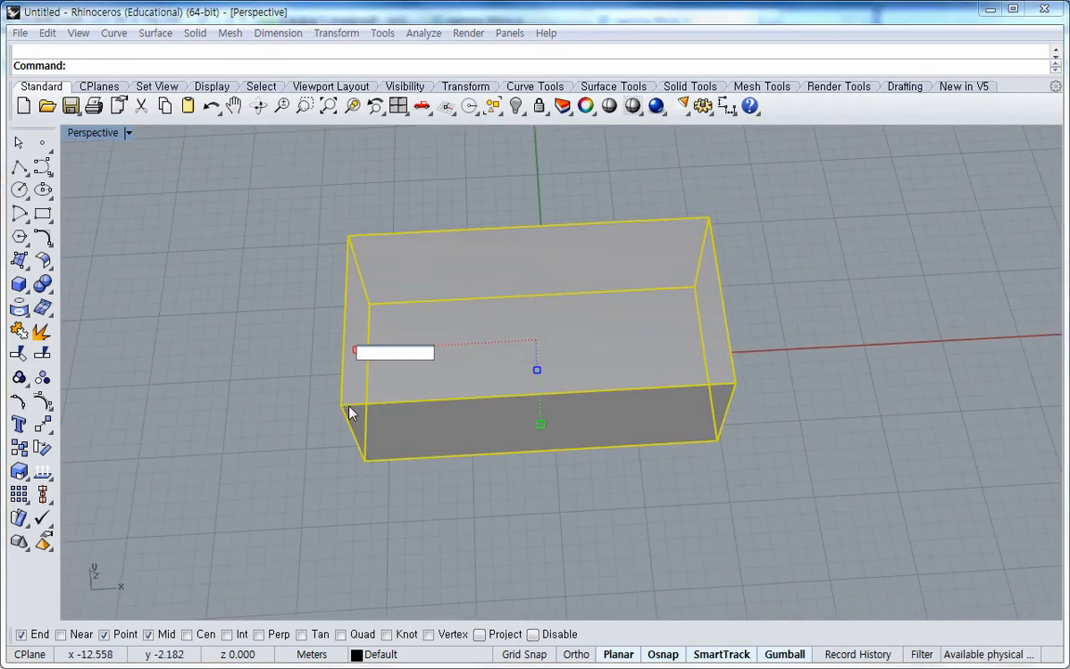
type("0,")
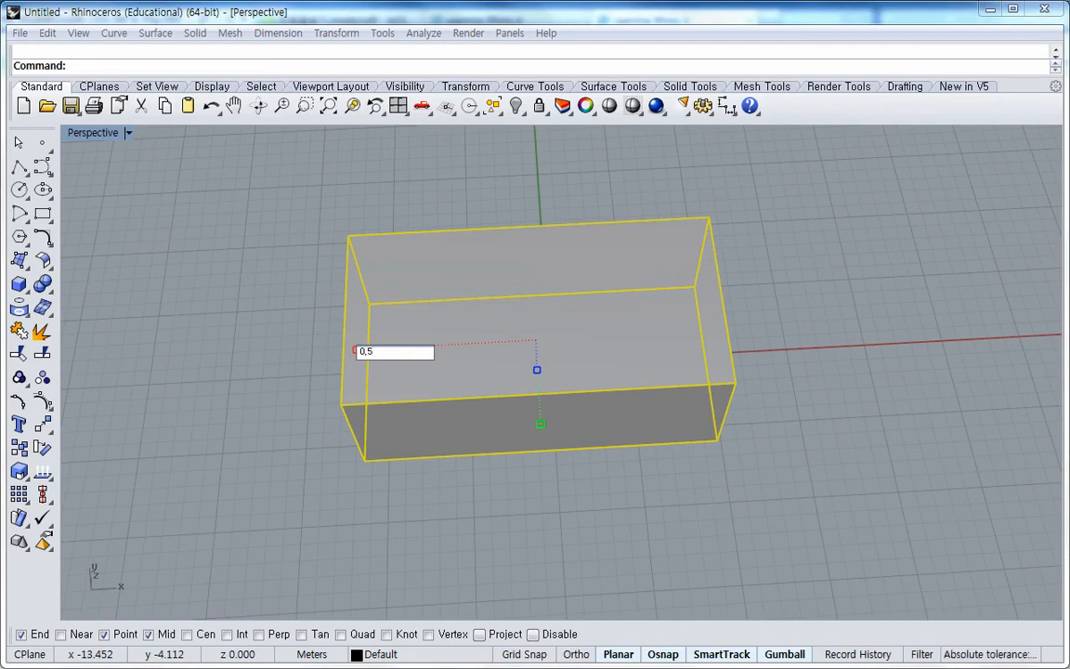
key("Return")
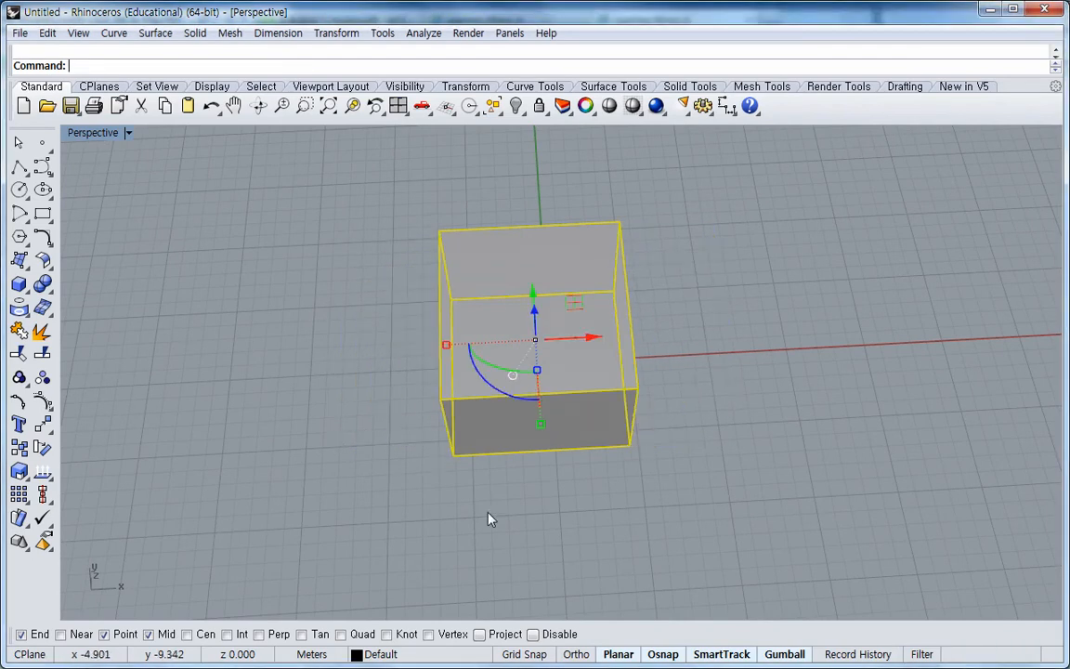
- Rotate the box freehand with the Gumball arcs by about 11.1° around X, 67.6° around Z and 10.8° around Y
right_click_drag(496, 522, 345, 443)
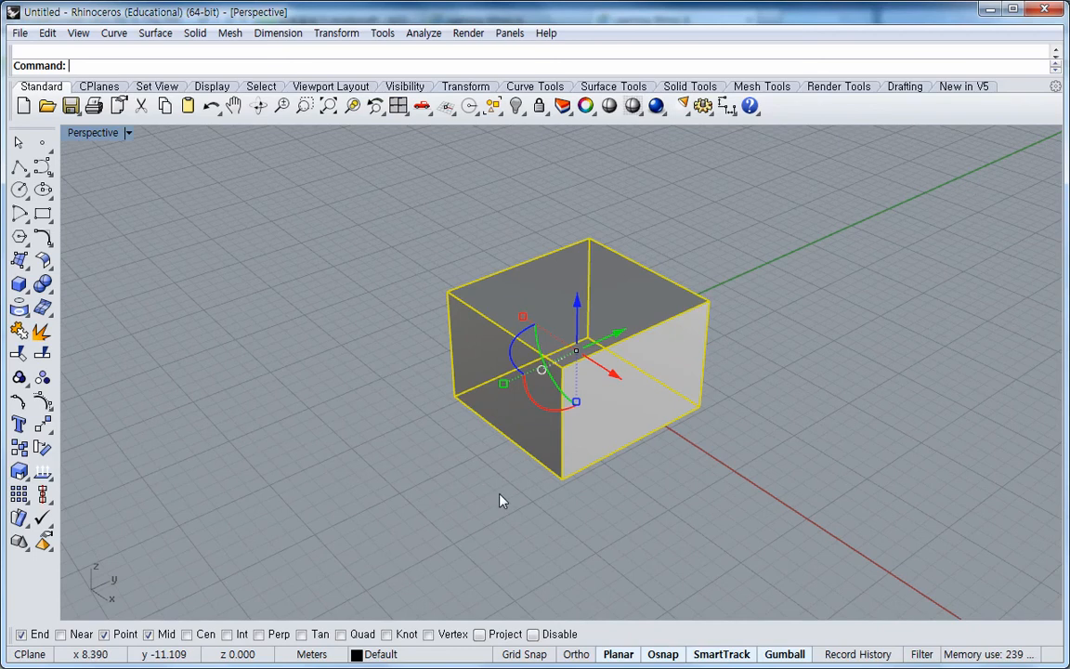
right_click_drag(495, 500, 540, 448)
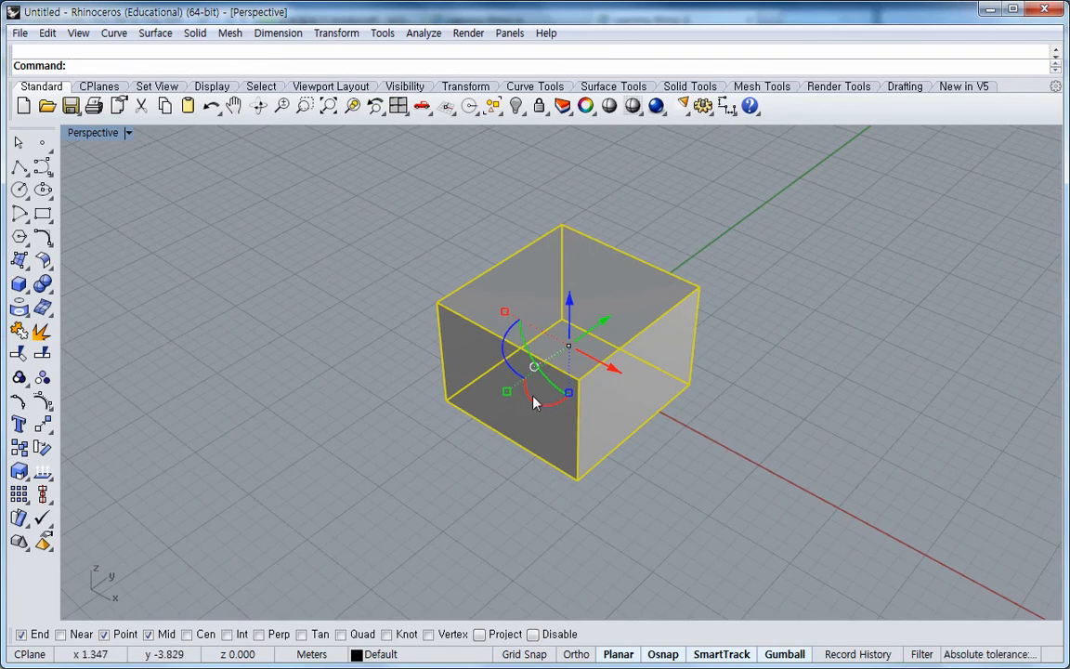
left_click_drag(545, 408, 526, 460)
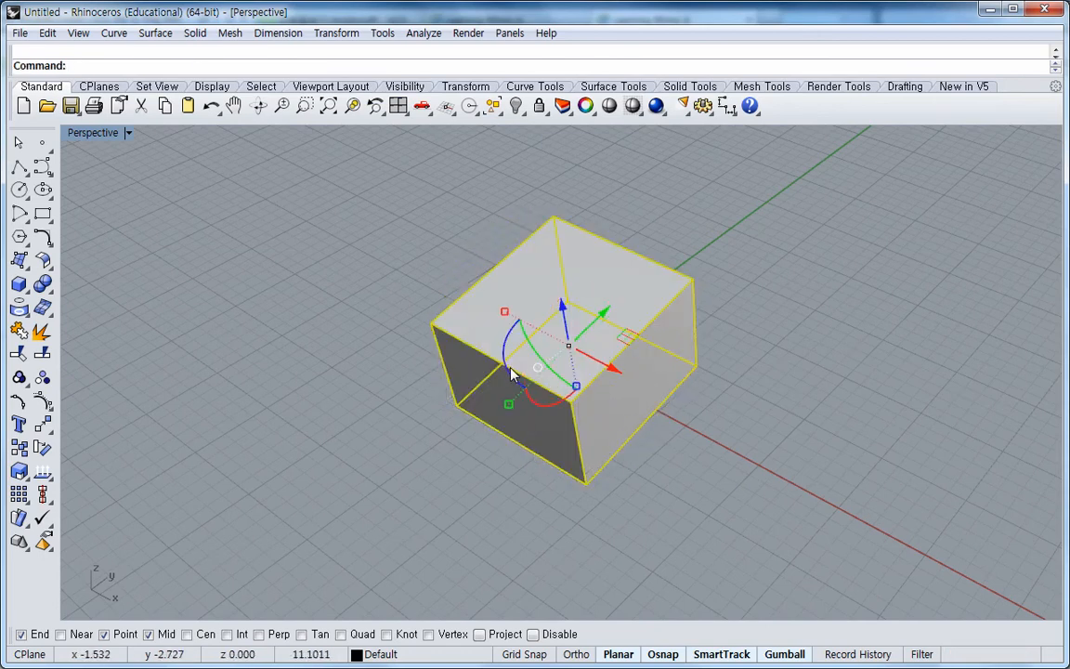
left_click_drag(511, 372, 565, 452)
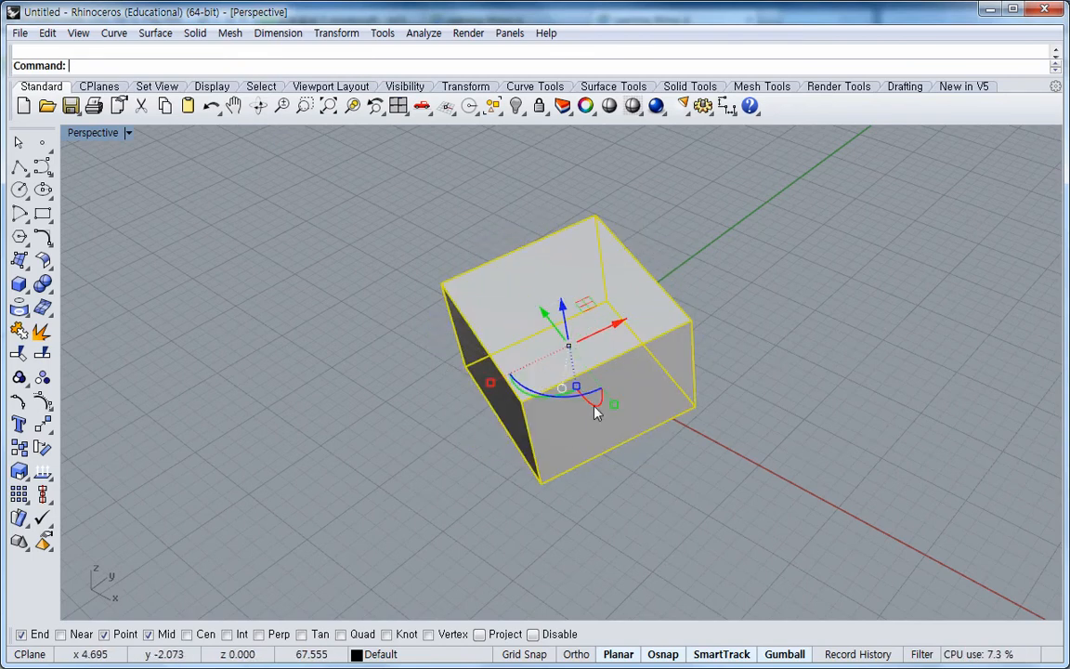
mouse_move(541, 409)
right_mouse_down()
mouse_move(561, 447)
mouse_move(573, 406)
mouse_move(525, 421)
right_mouse_up()
left_click_drag(523, 418, 504, 482)
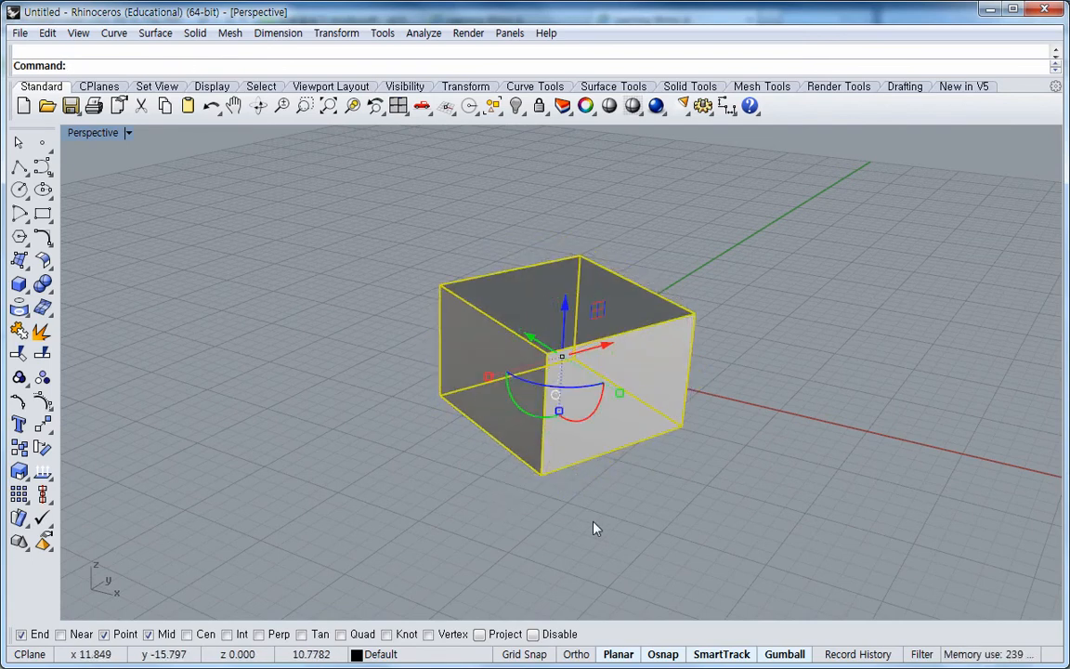
- Rotate the box exactly 15° around the Gumball's red X axis with a numeric entry
left_click(589, 419)
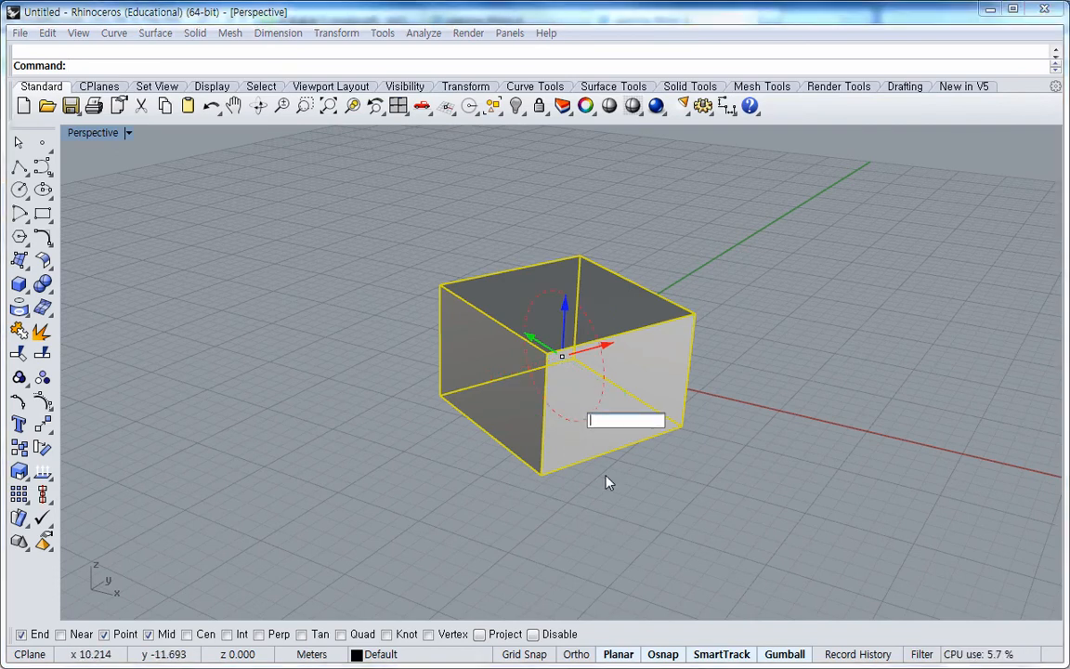
type("15")
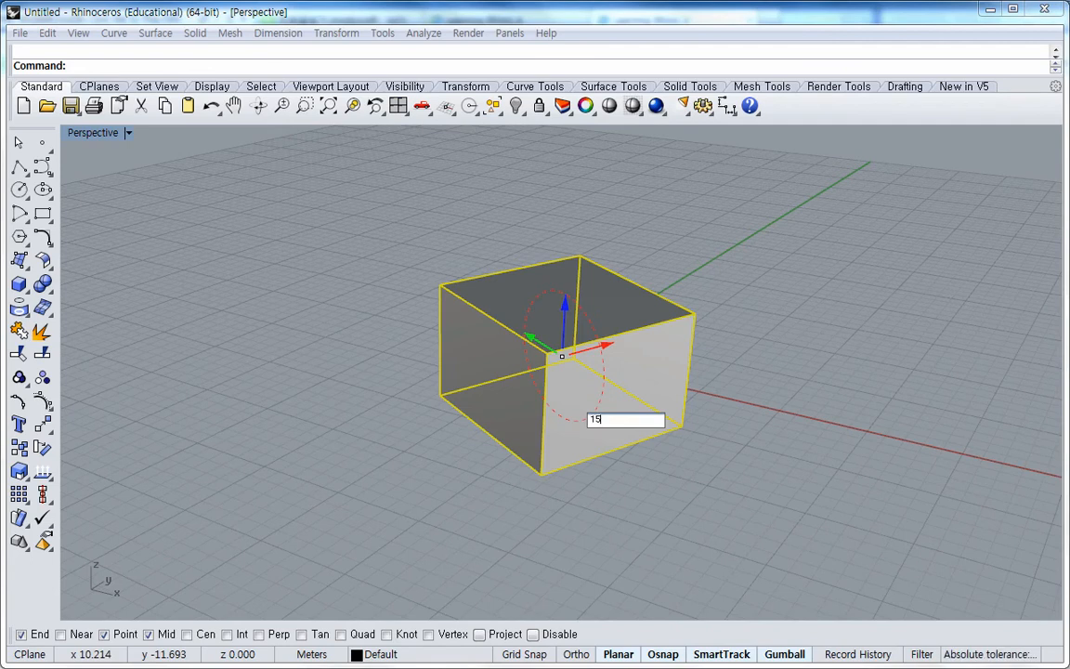
key("Return")
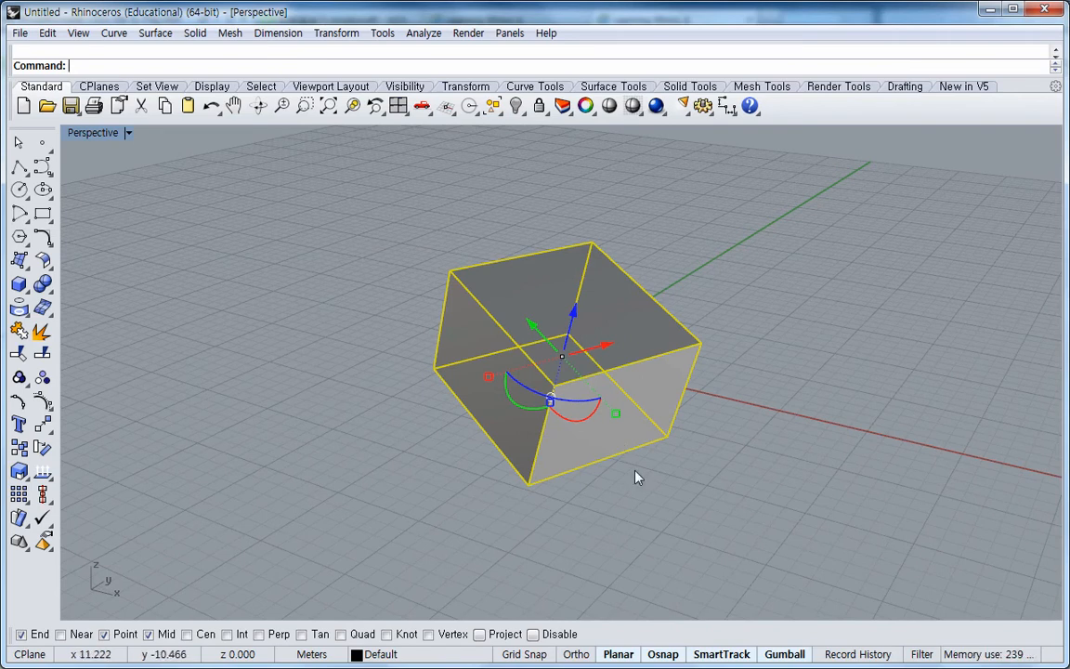
right_click_drag(653, 504, 736, 444)
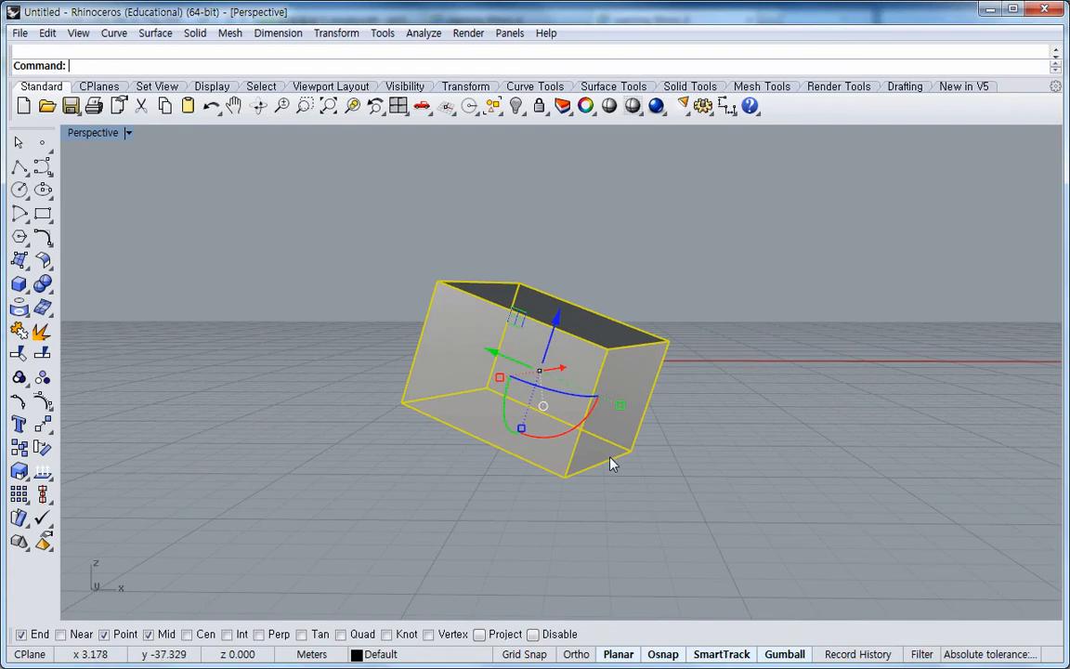
- Delete the rotated box and restore the default four-viewport layout with the standard perspective angle
key("Delete")
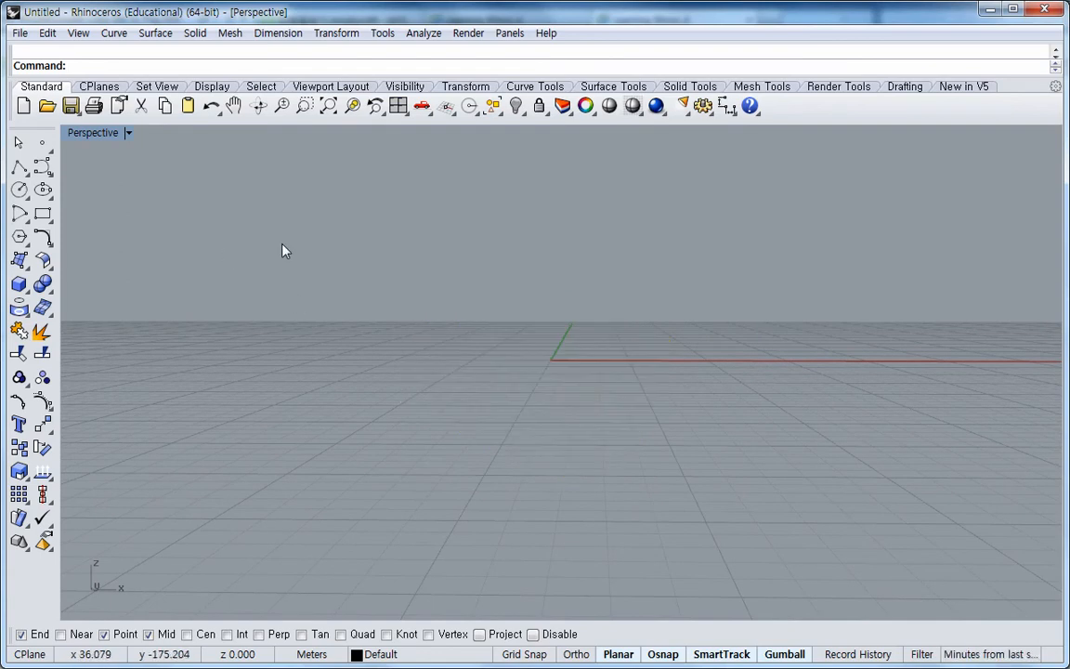
double_click(82, 133)
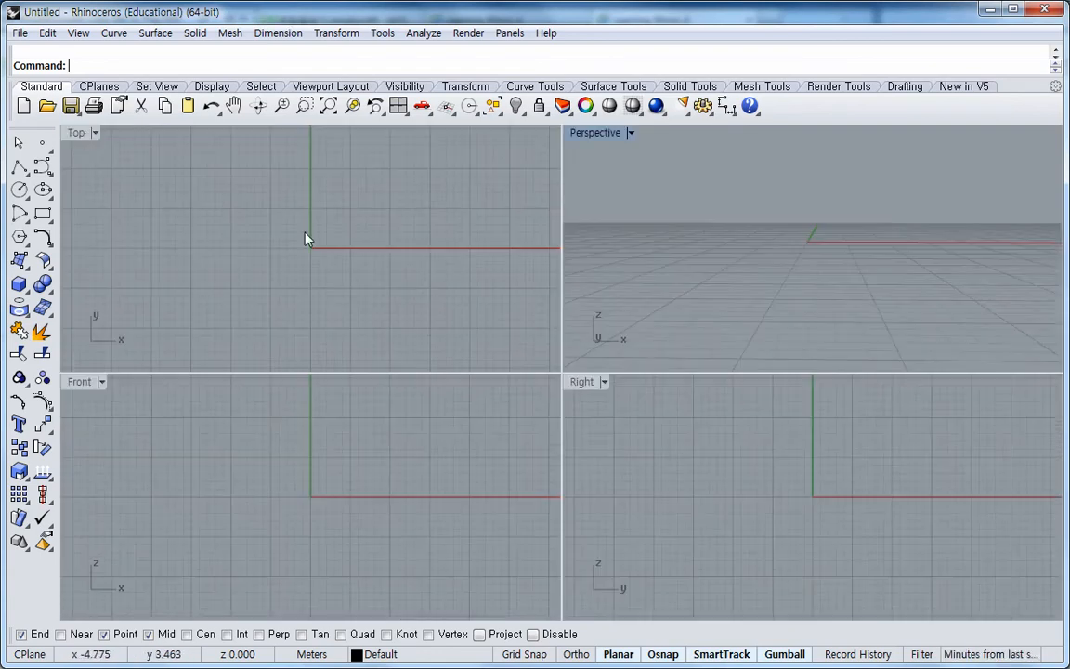
left_click(400, 108)
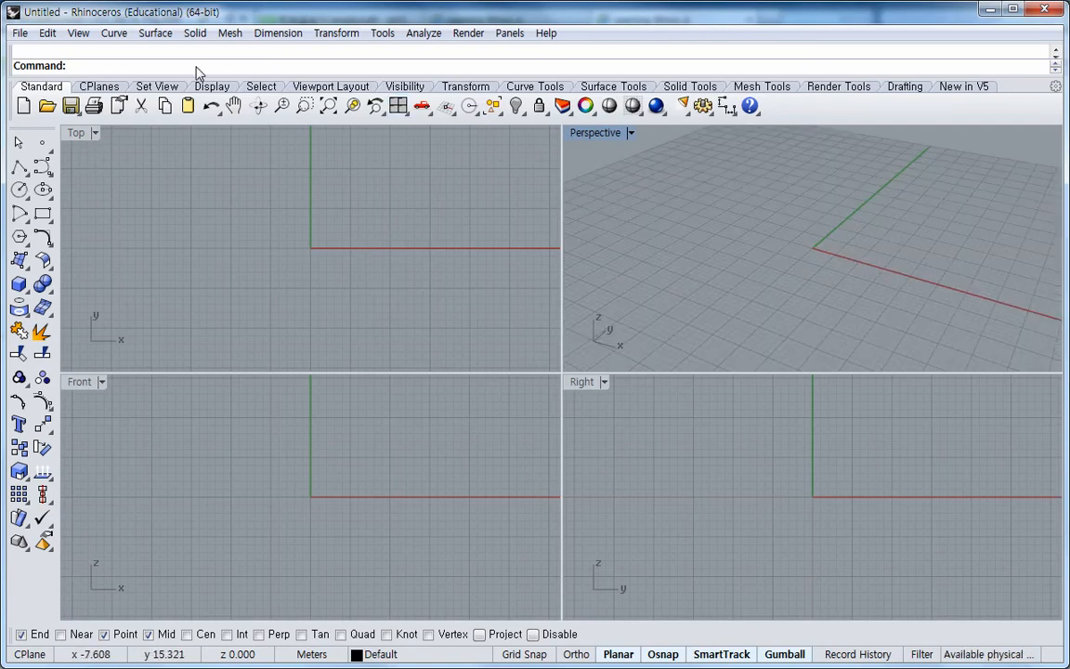
- Draw a new low box by two base corners and a height, with its base spanning the origin in the Top view
left_click(193, 34)
mouse_move(237, 53)
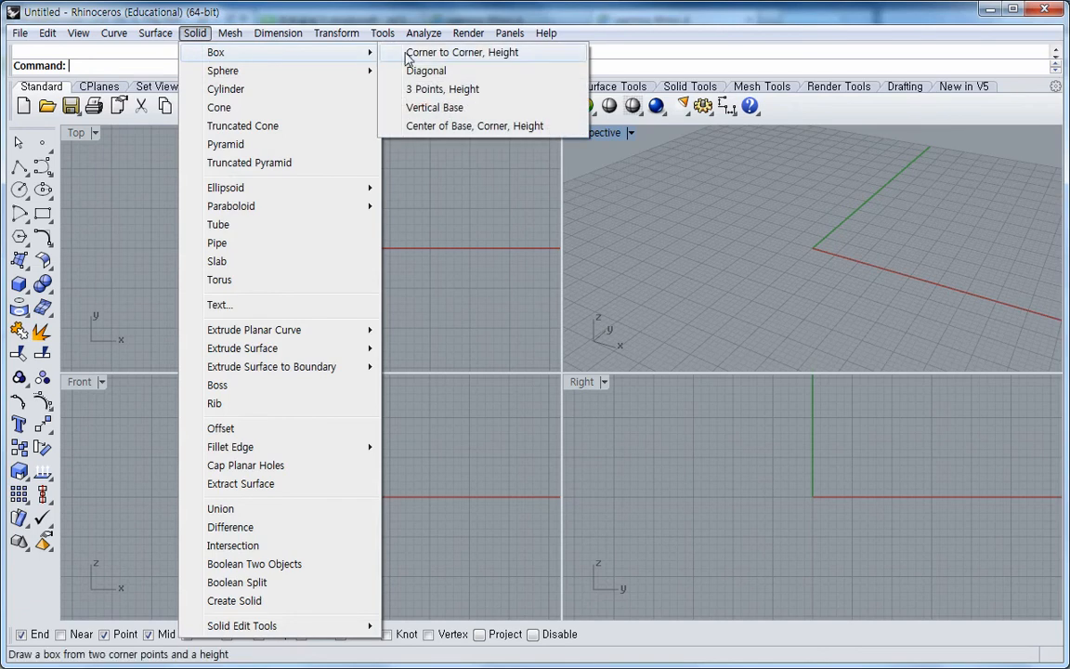
left_click(413, 53)
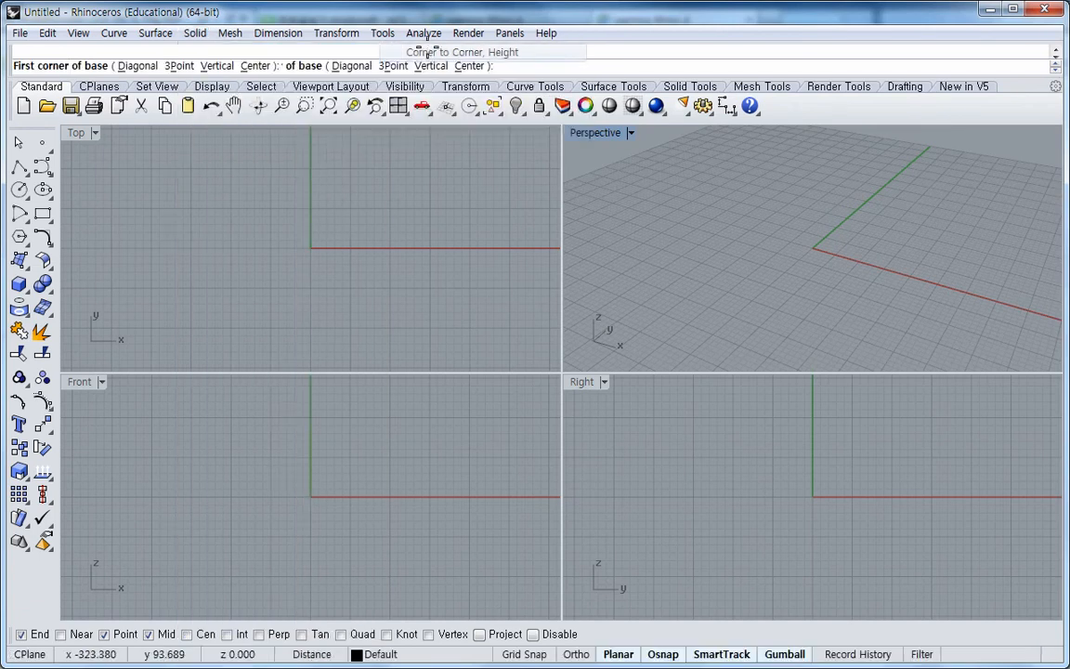
left_click(191, 207)
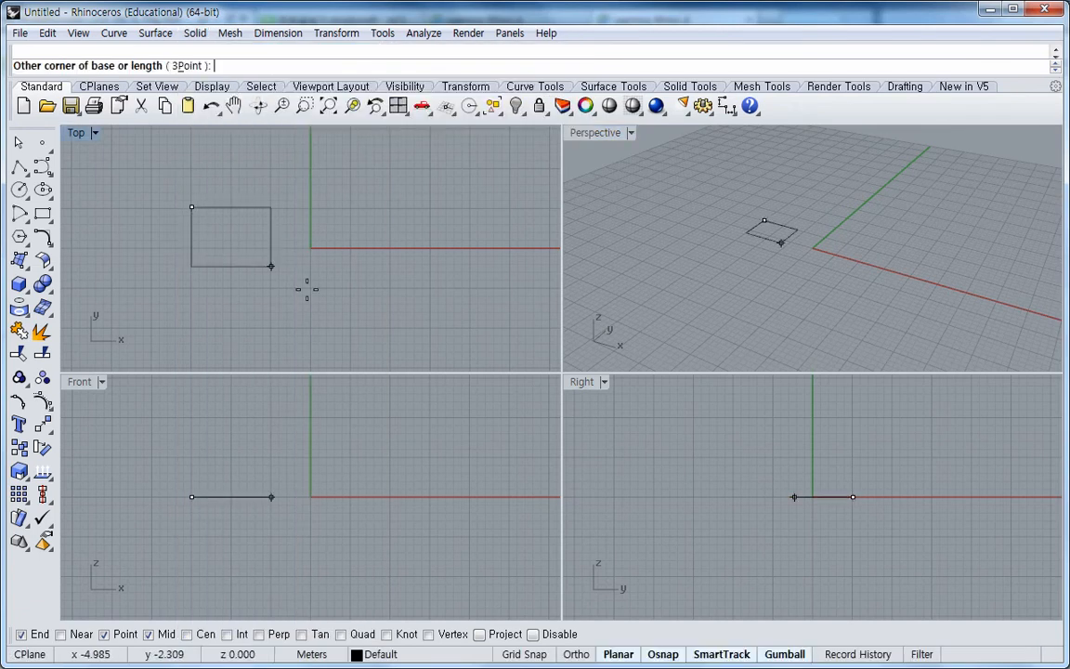
left_click(346, 338)
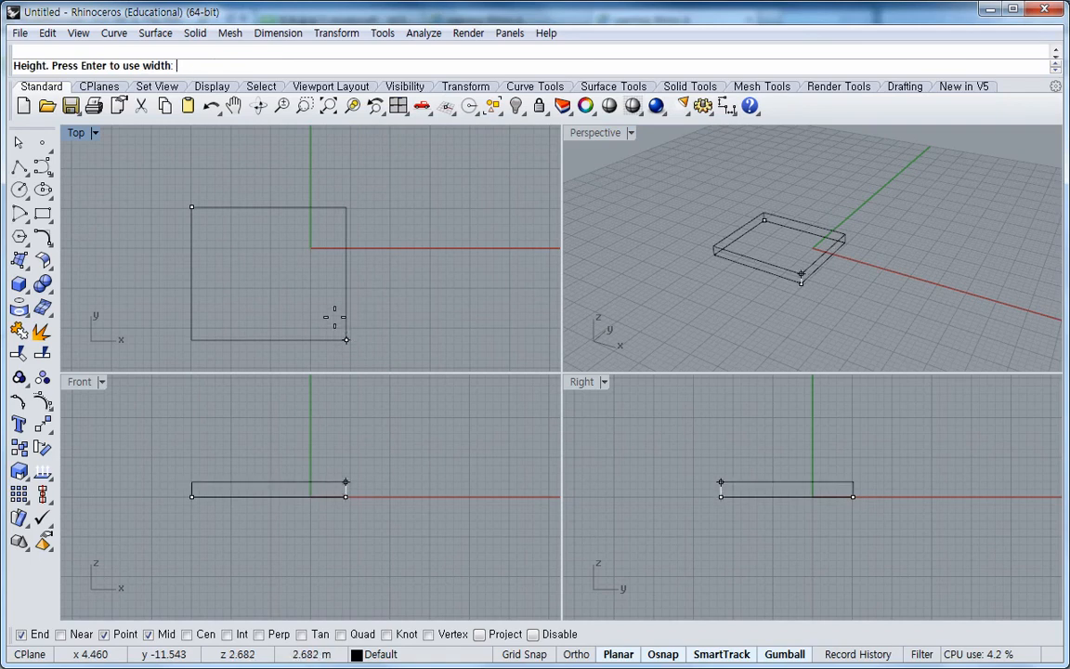
left_click(327, 297)
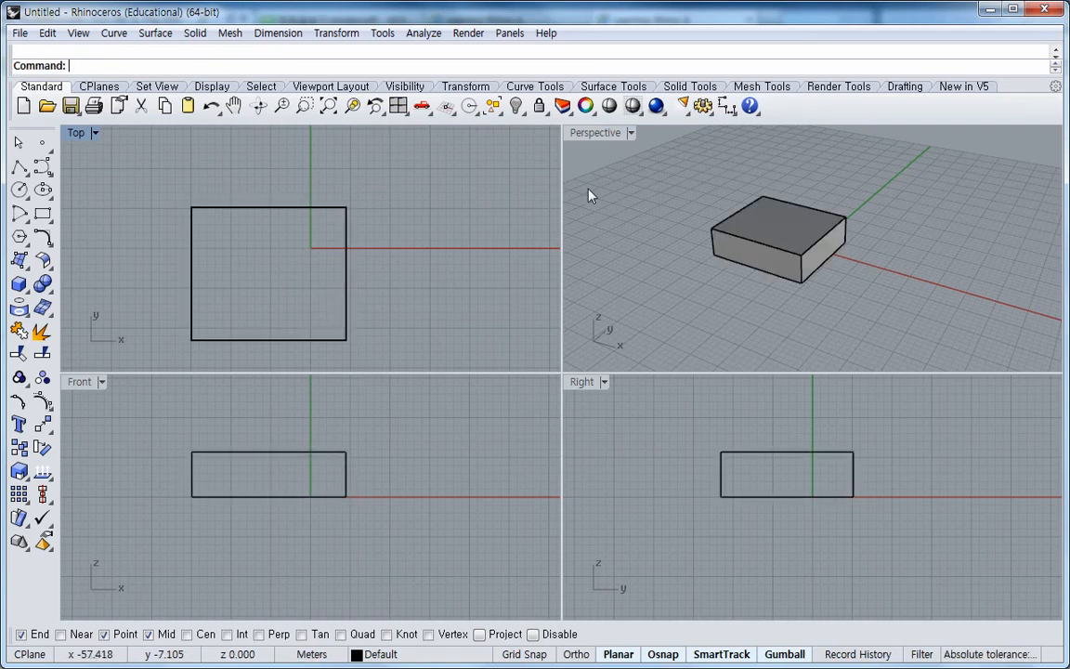
- Maximize the Perspective viewport and select the new box to show its Gumball
double_click(590, 133)
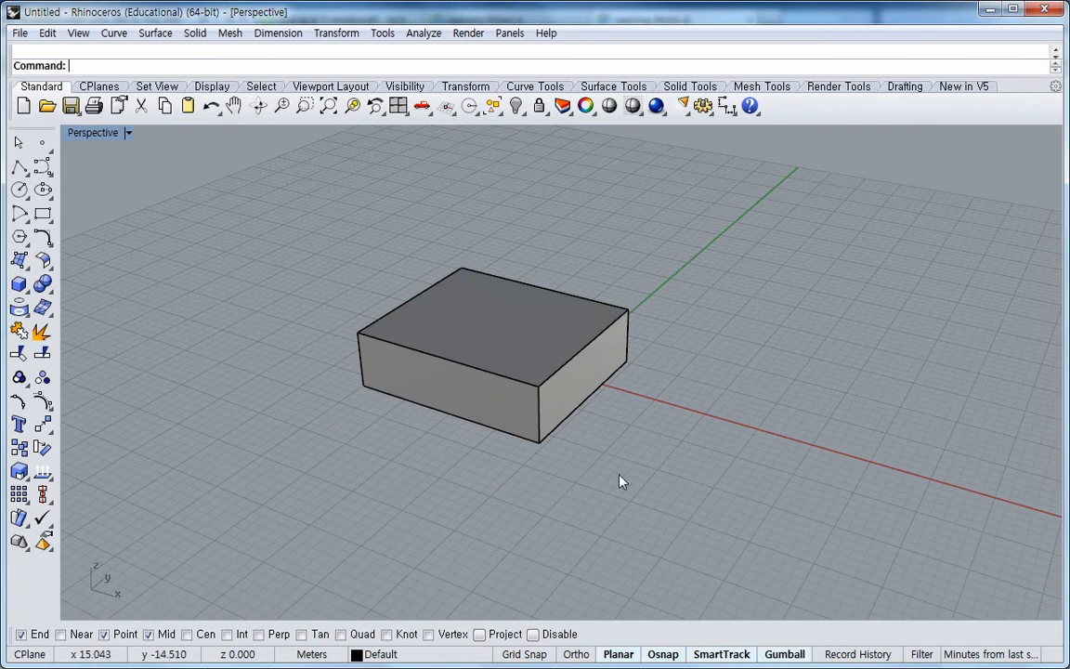
left_click(546, 350)
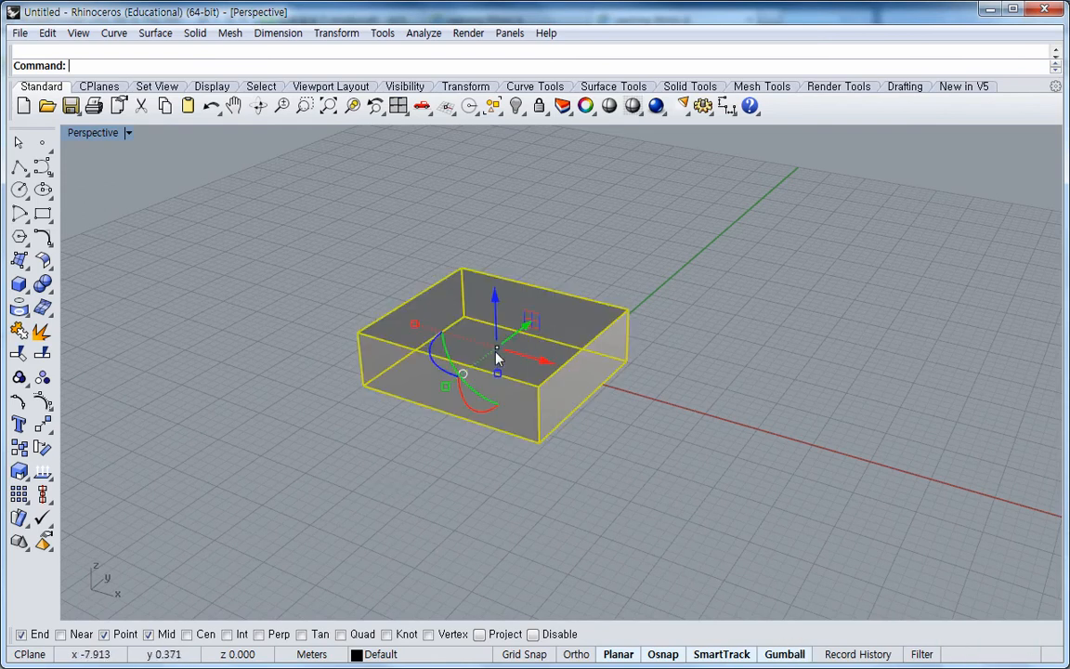
right_click_drag(492, 387, 475, 313)
right_click_drag(506, 382, 590, 525)
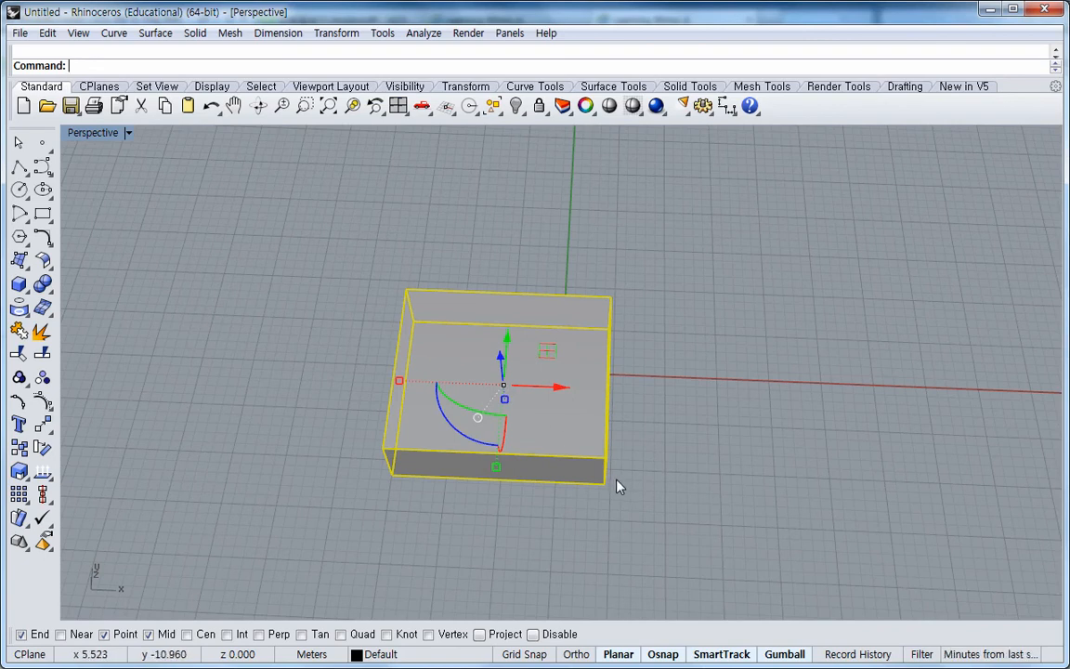
right_click_drag(605, 514, 497, 393)
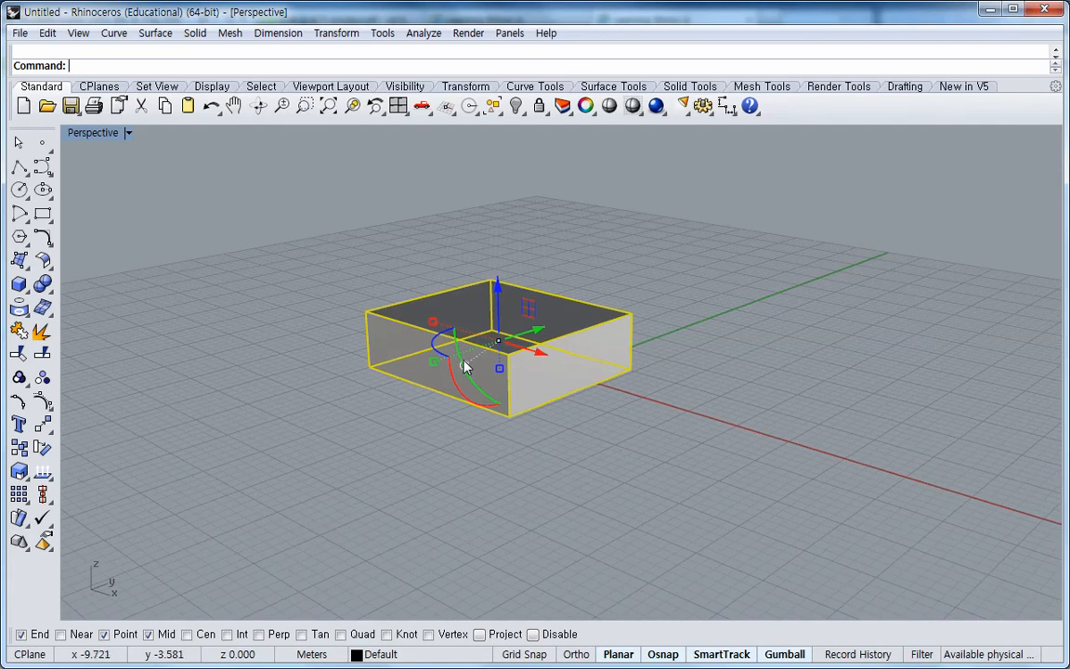
right_click_drag(478, 447, 471, 398)
- Relocate the Gumball origin to the box's lower front corner and align its X axis with the adjoining base edge's direction
left_click(467, 368)
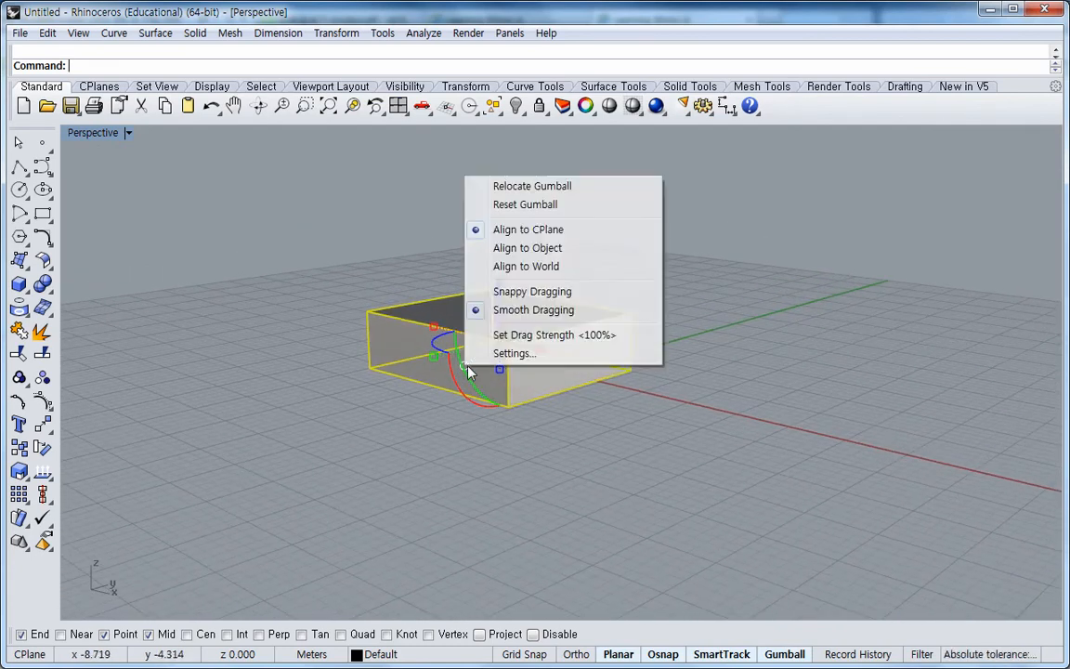
left_click(557, 189)
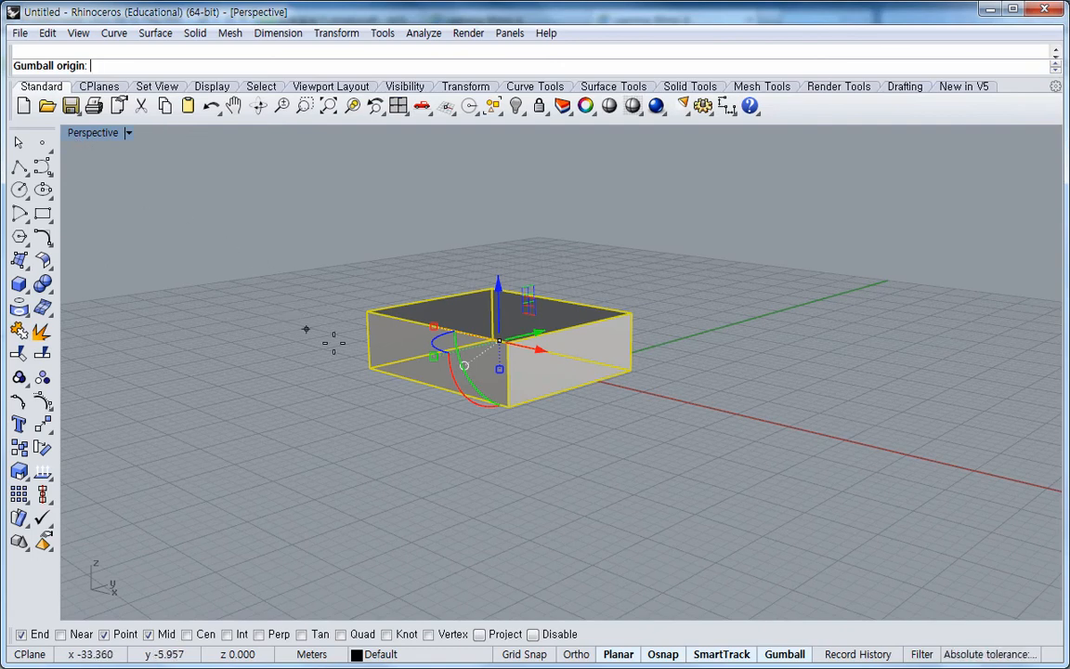
right_click_drag(552, 449, 390, 509)
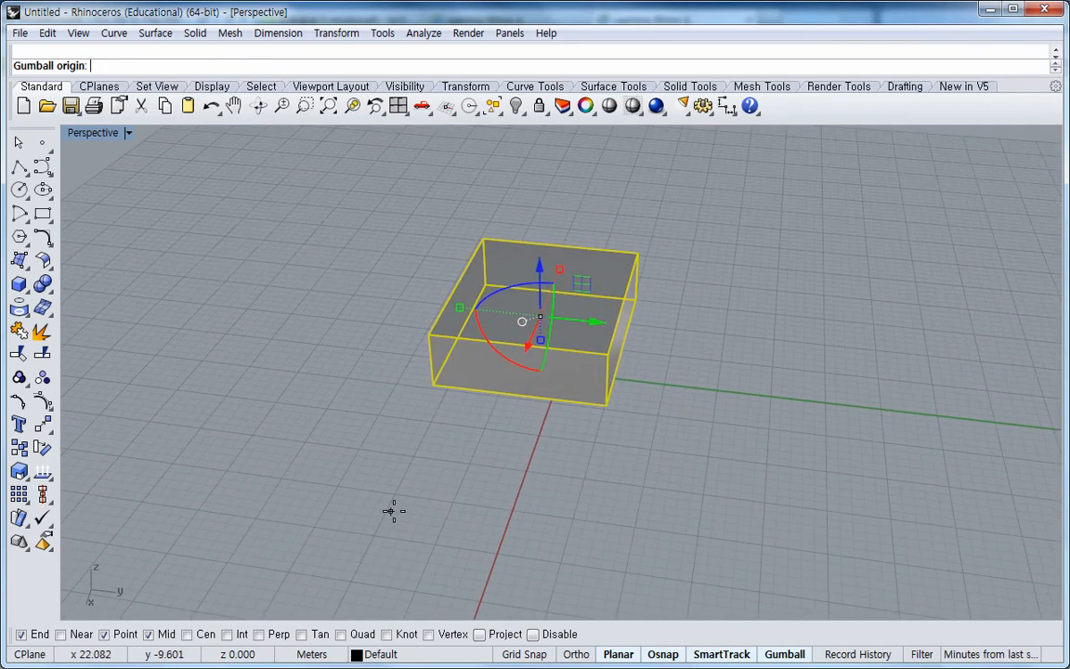
left_click(432, 382)
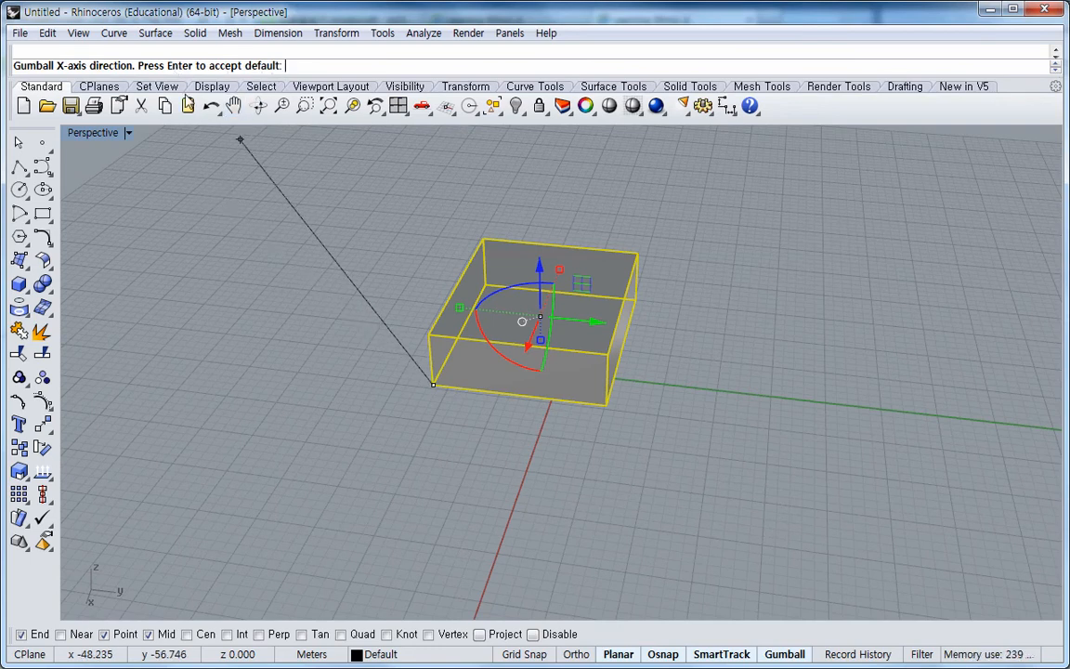
left_click(452, 426)
mouse_move(453, 432)
right_mouse_down()
mouse_move(482, 444)
mouse_move(517, 408)
mouse_move(443, 426)
right_mouse_up()
- Try rotating the box about 65° around the relocated Gumball's X axis, and undo the rotation
right_click_drag(470, 468, 485, 450)
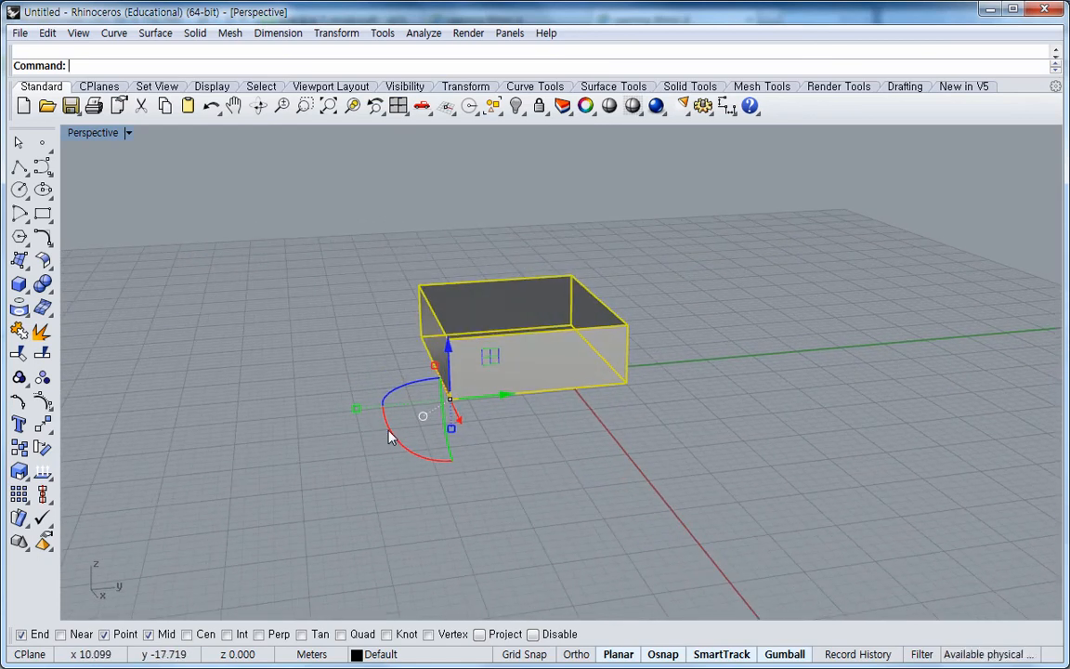
left_click_drag(390, 437, 447, 467)
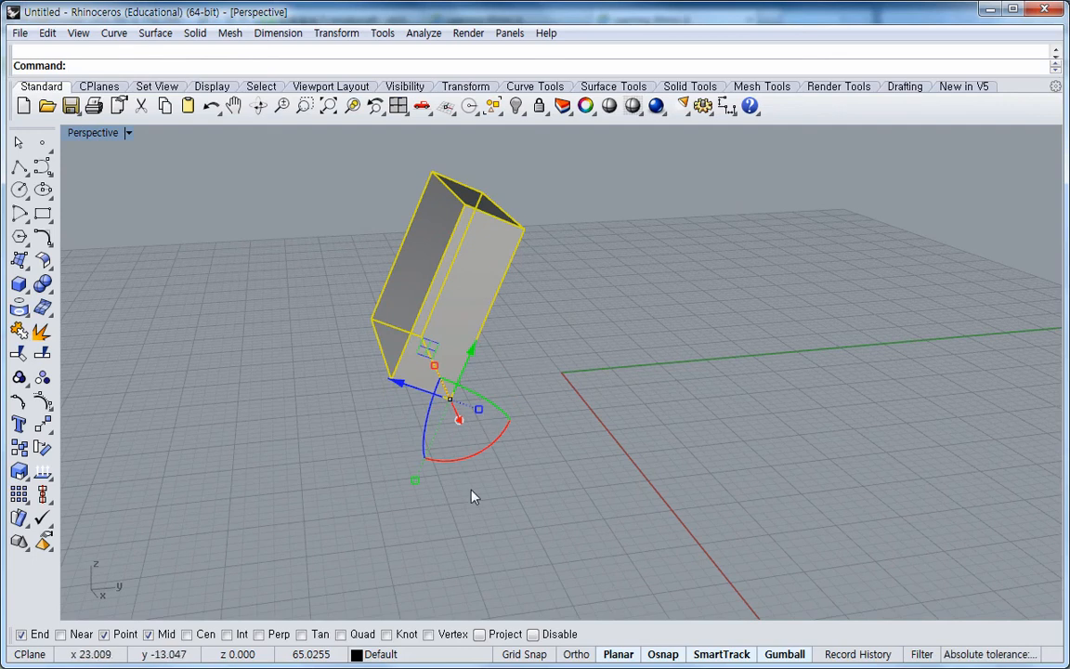
key("ctrl+z")
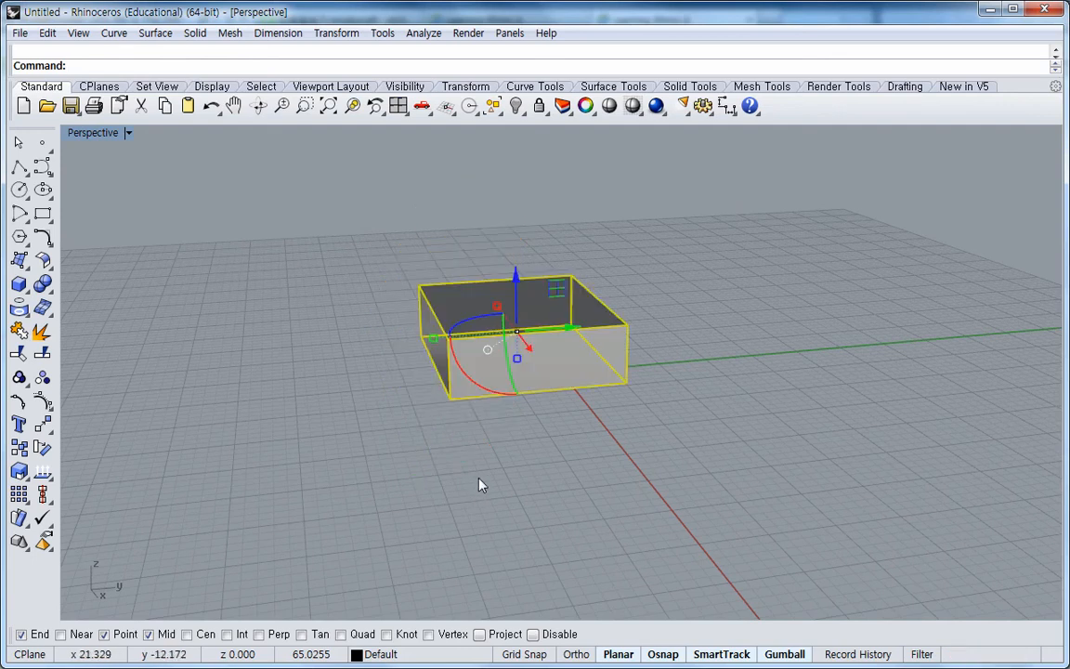
right_click_drag(480, 482, 464, 507)
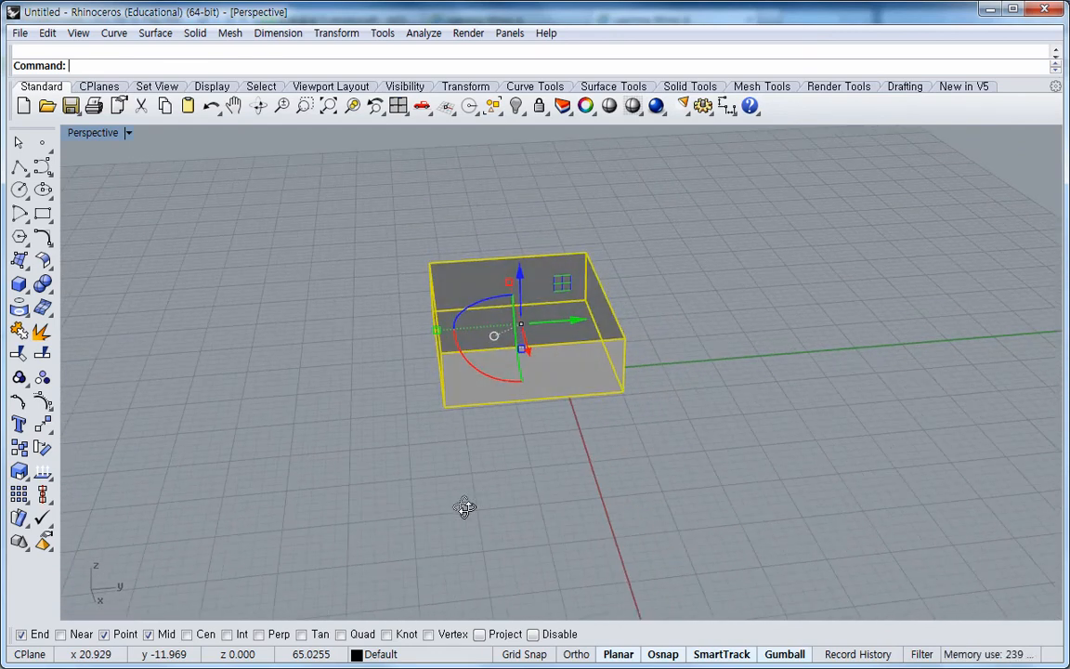
- Relocate the Gumball origin to the box's lower front corner and stretch the box along Y from that corner
left_click(494, 336)
left_click(560, 160)
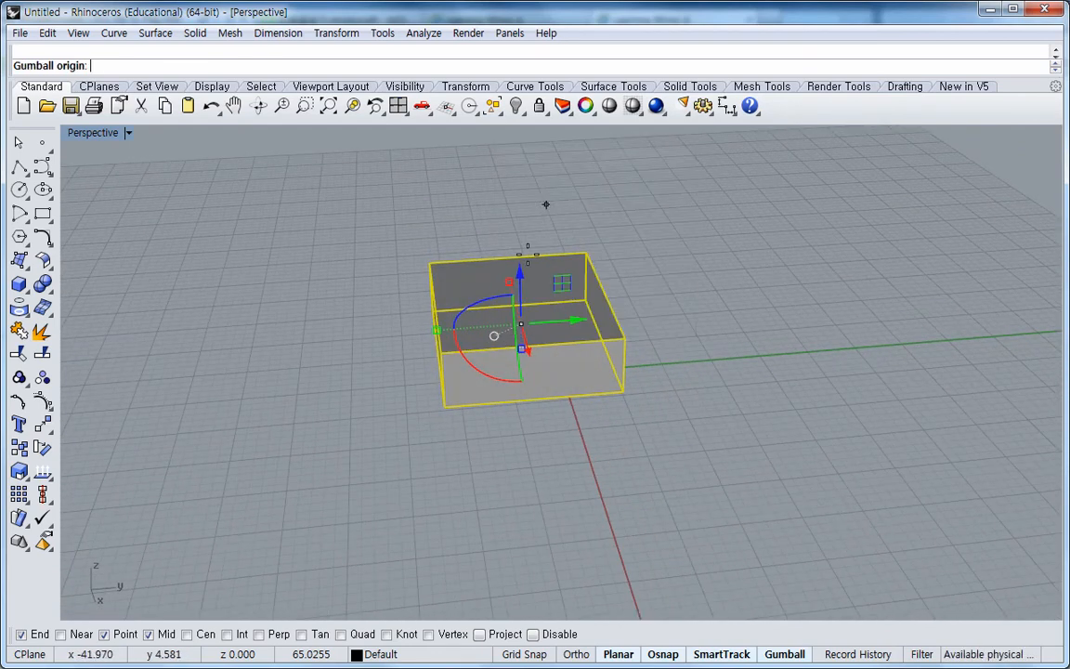
left_click(444, 406)
key("Return")
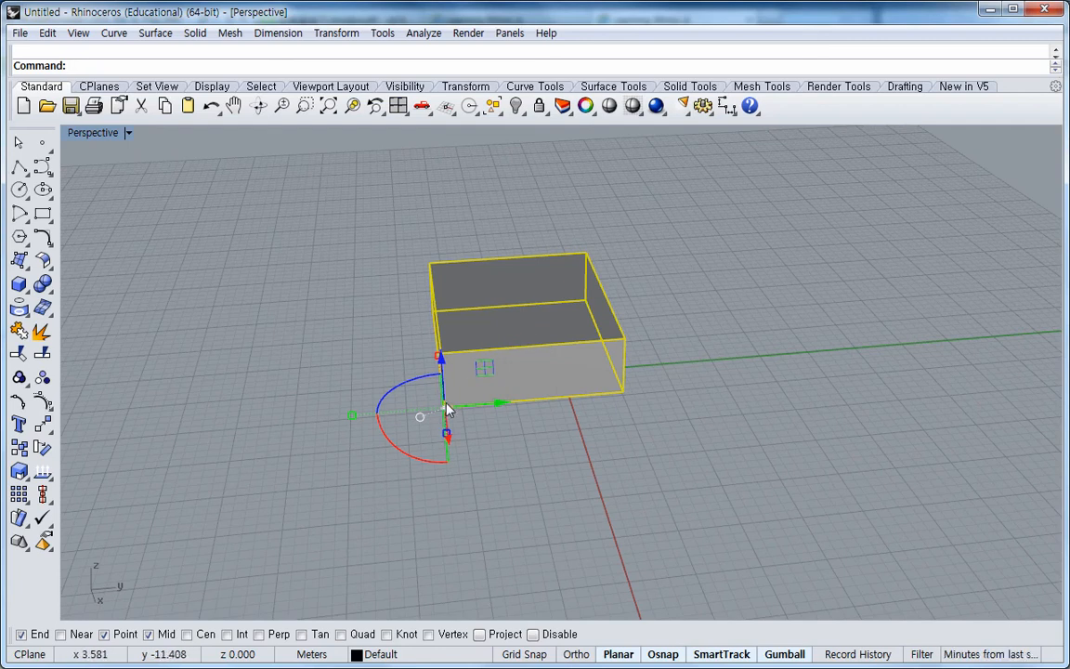
left_click_drag(356, 423, 334, 417)
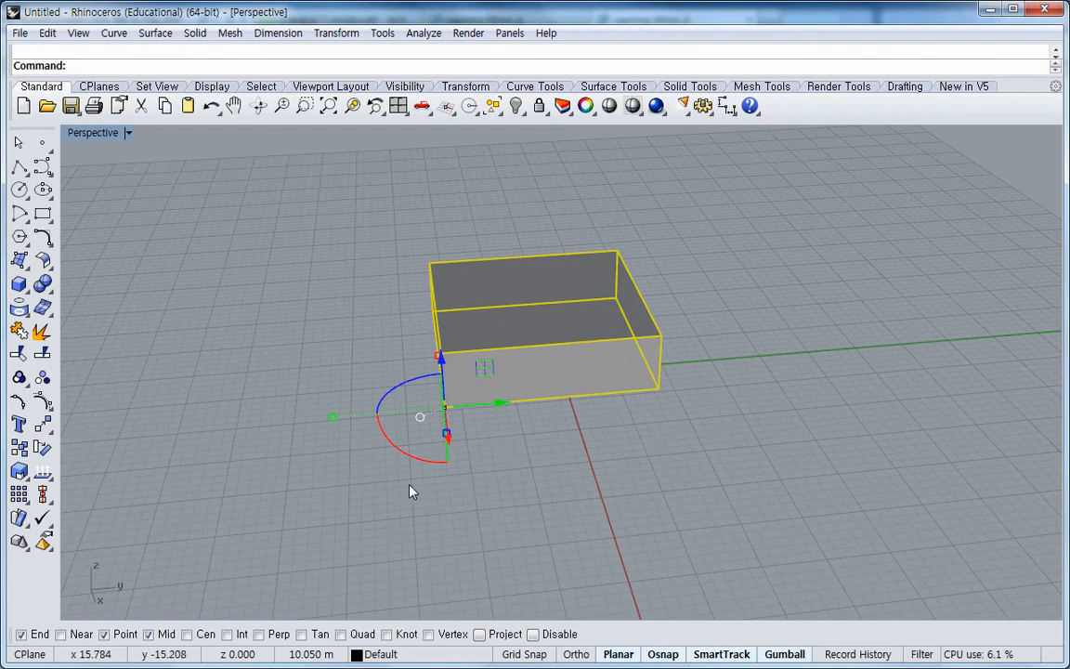
- Reset the Gumball to its default position at the box's center
left_click(420, 416, "ctrl")
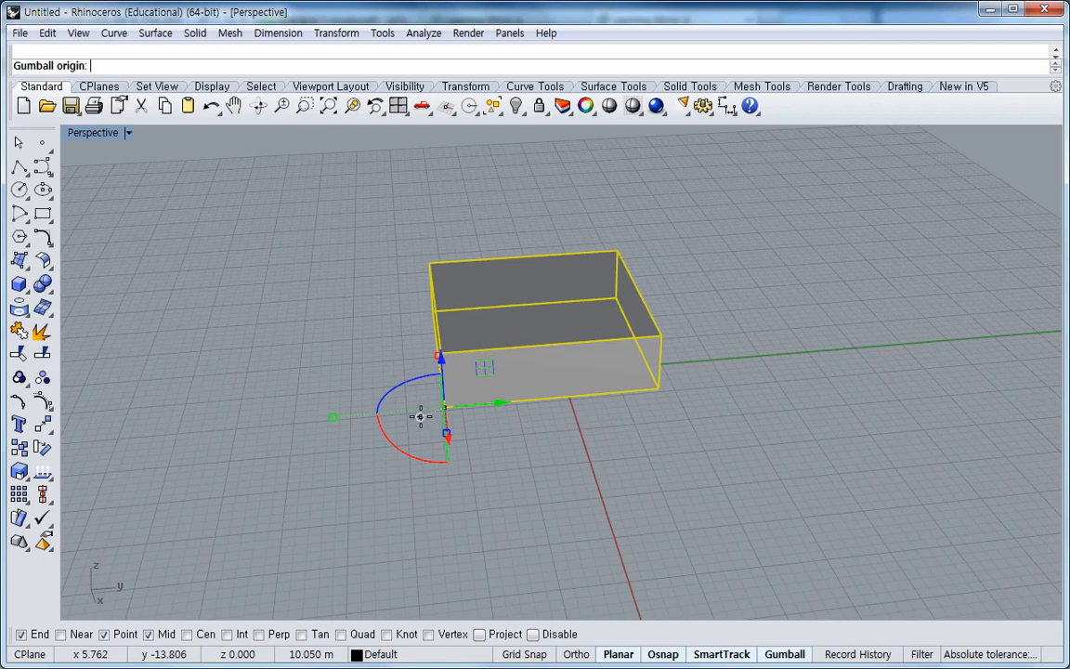
left_click(20, 143)
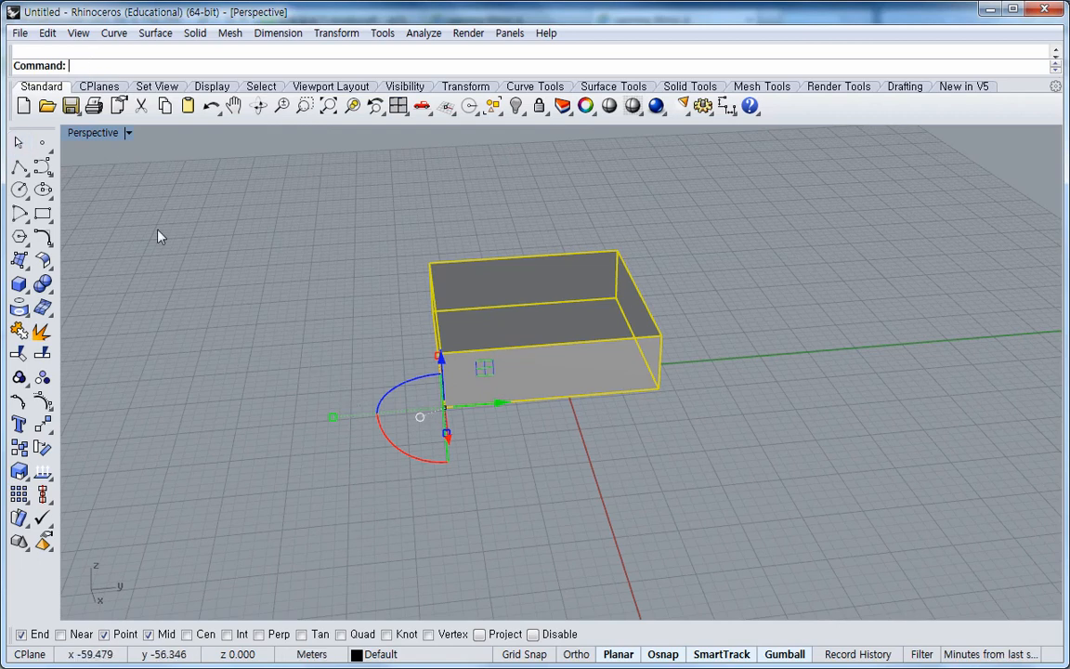
left_click(420, 417)
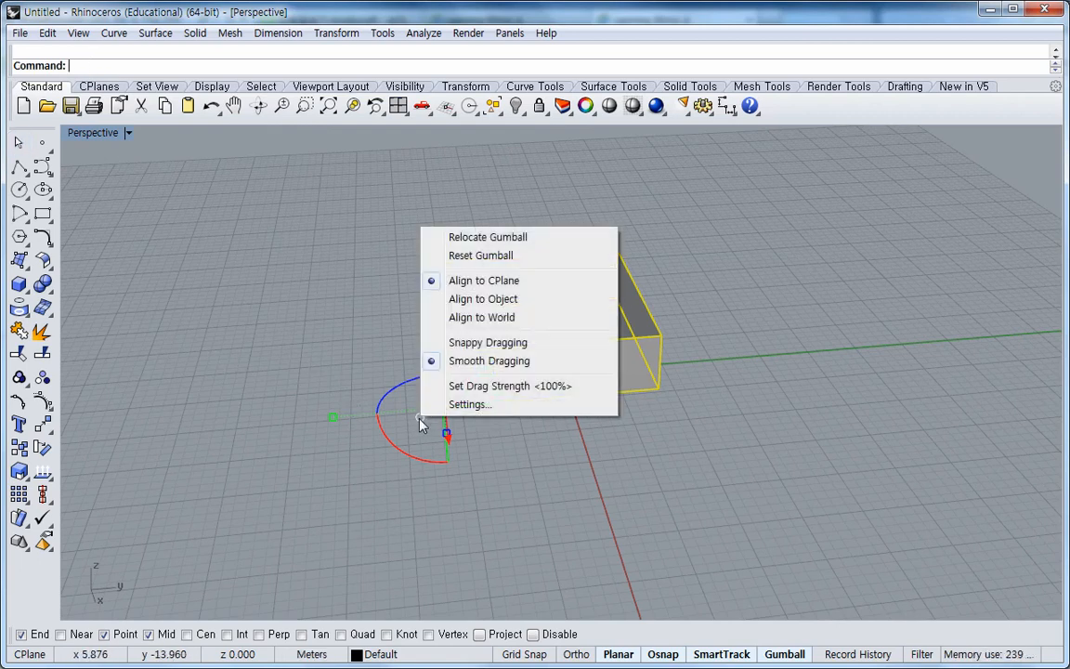
left_click(511, 256)
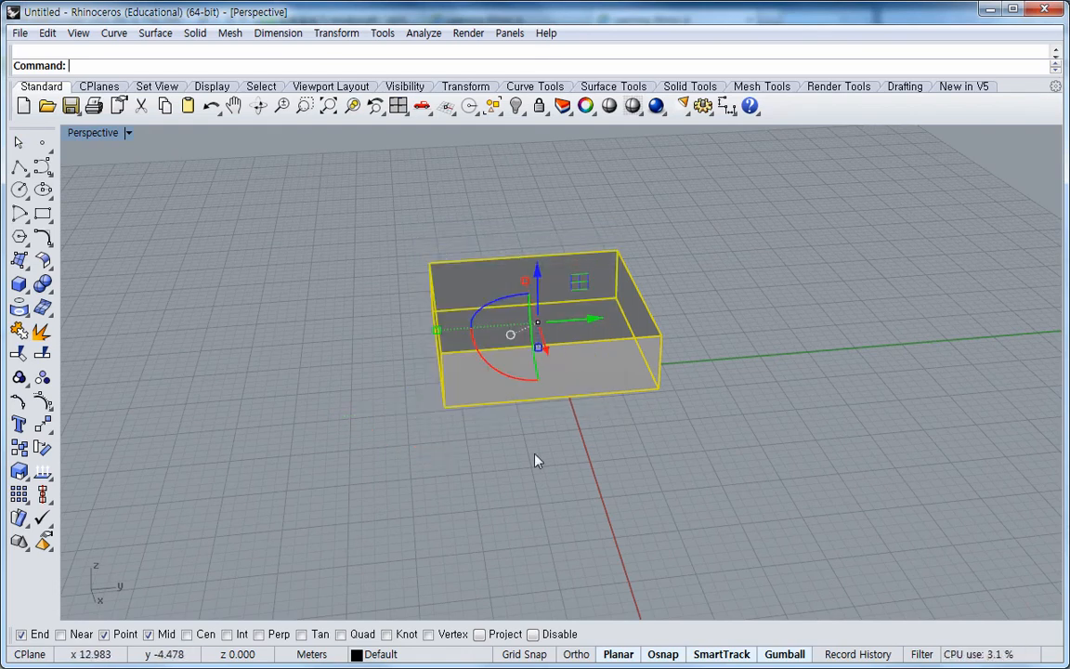
right_click_drag(535, 461, 476, 306)
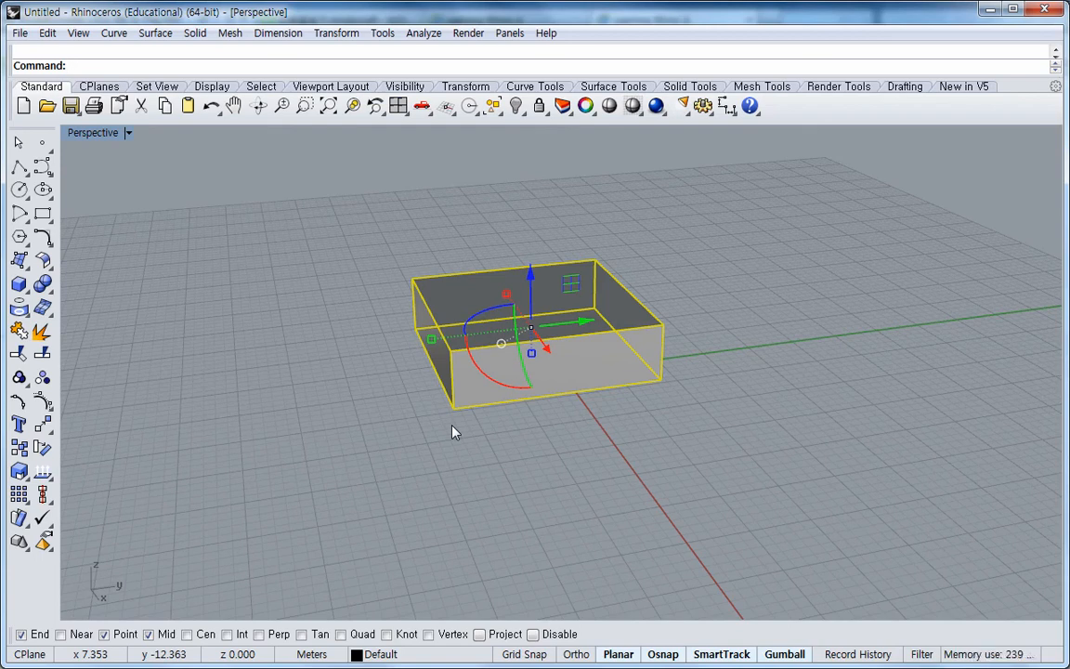
left_click(500, 345)
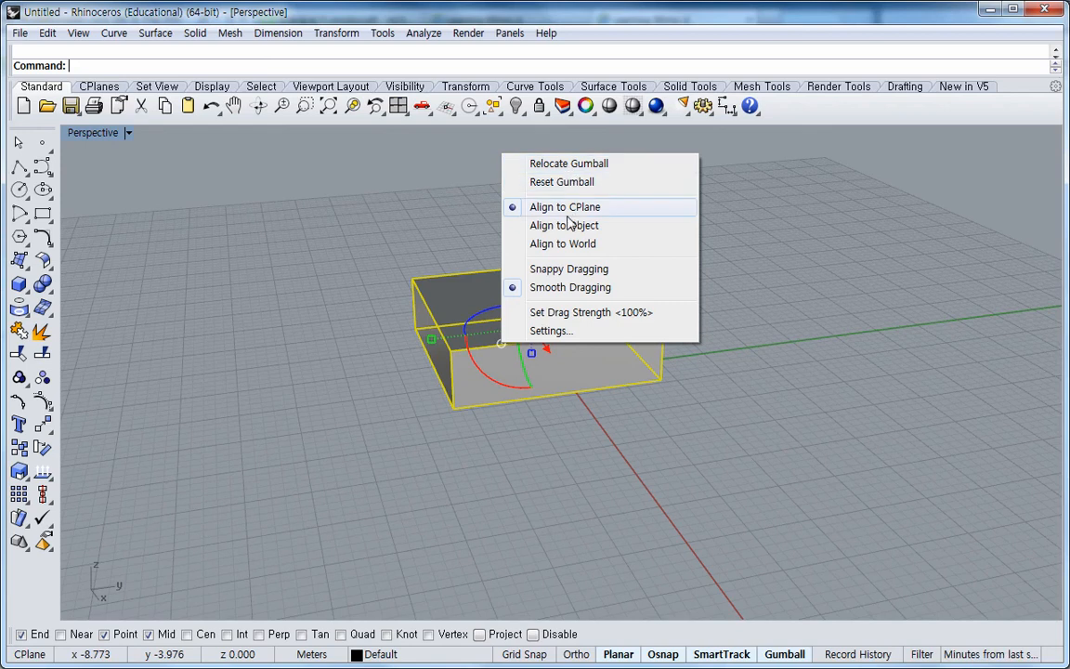
left_click(637, 226)
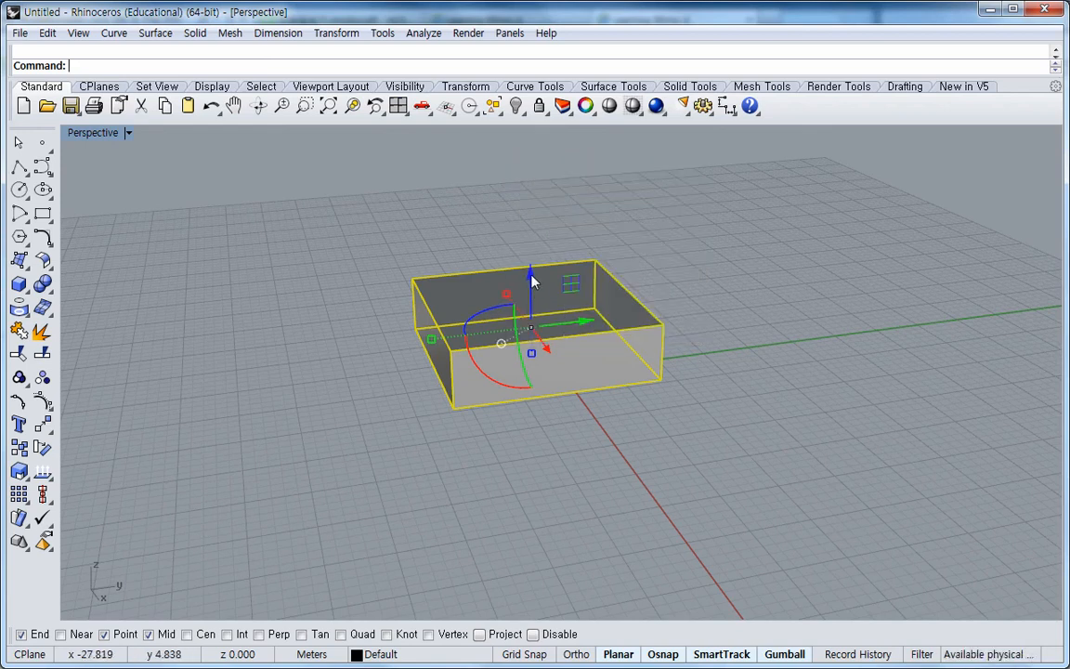
left_click(502, 345)
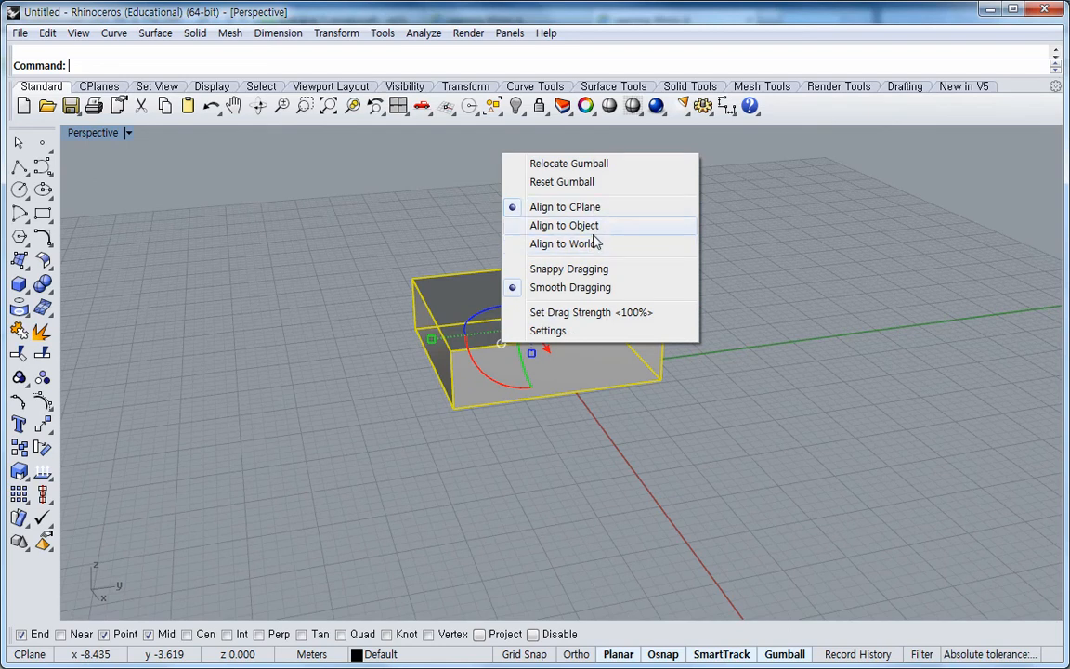
left_click(809, 262)
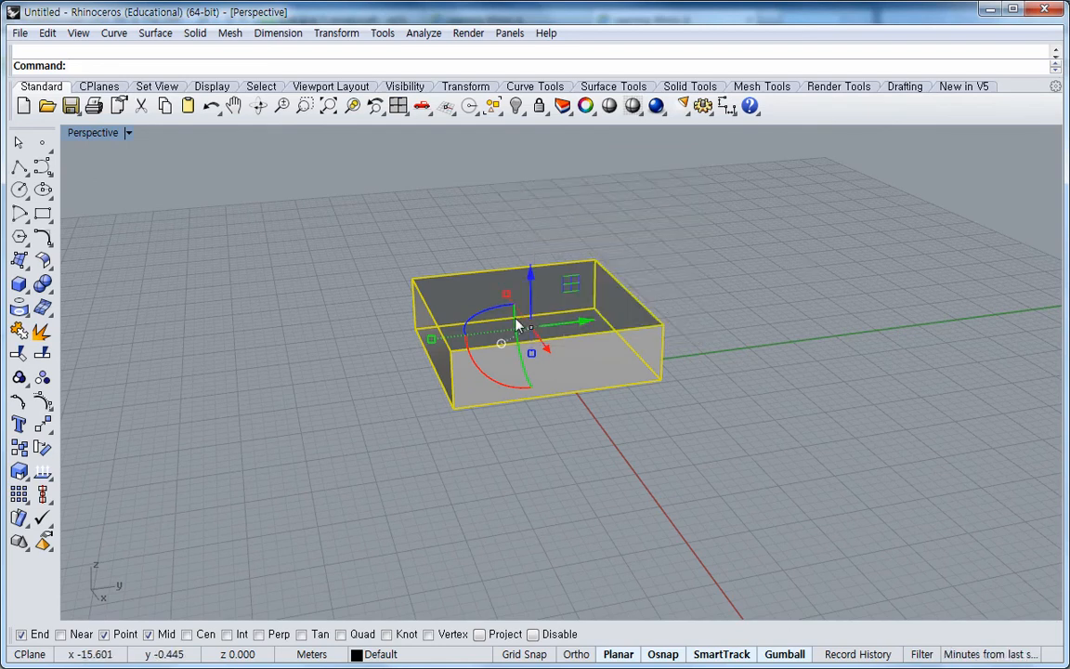
- Try rotating the box about 62° around X and moving the Gumball to its lower corner; undo the rotation and reset the Gumball
left_click_drag(484, 381, 548, 401)
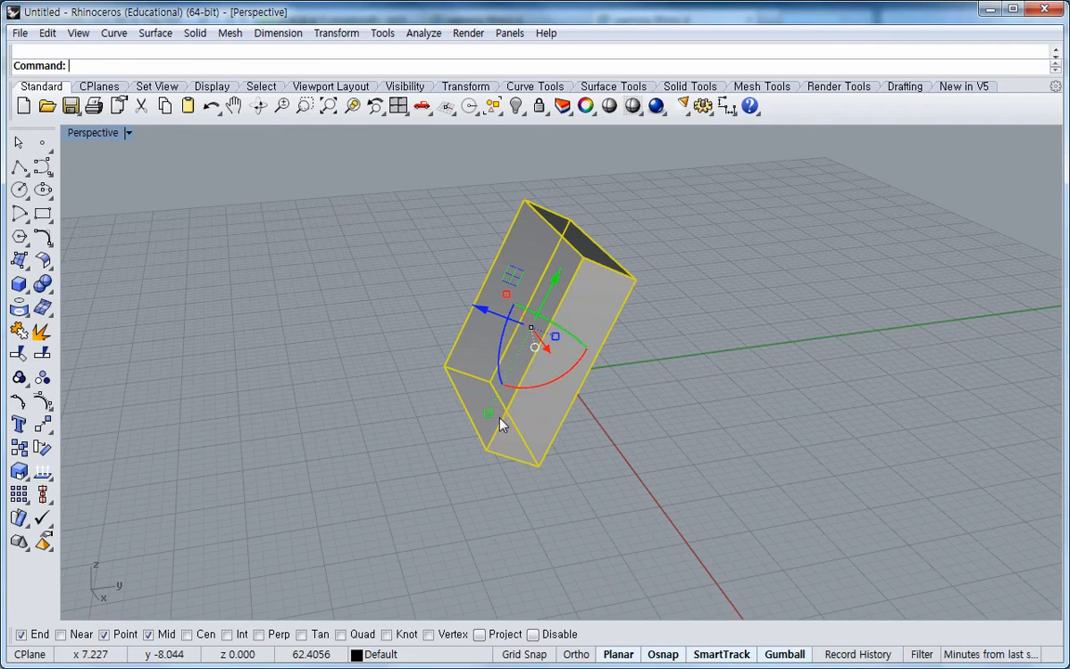
left_click_drag(502, 425, 499, 401)
key("ctrl+z")
key("ctrl+z")
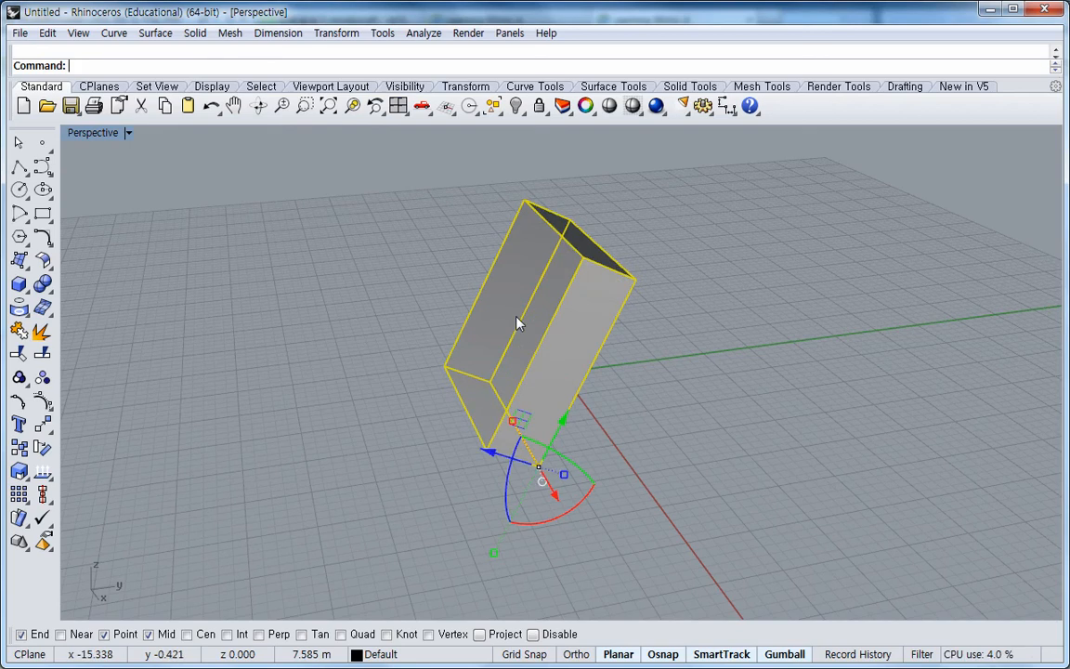
key("ctrl+z")
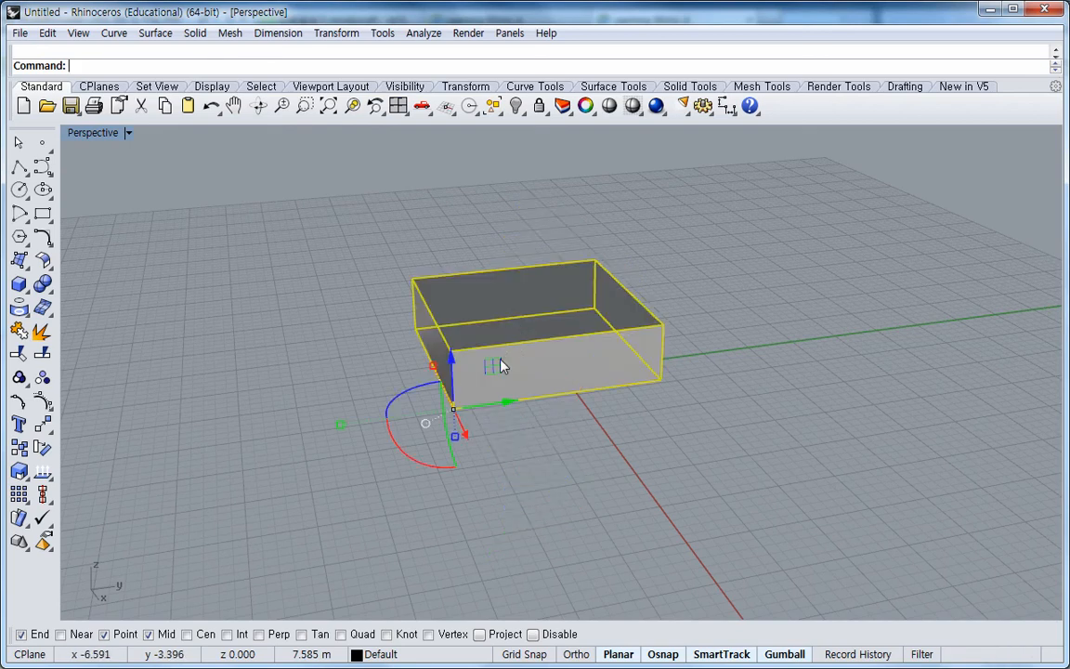
left_click(425, 424)
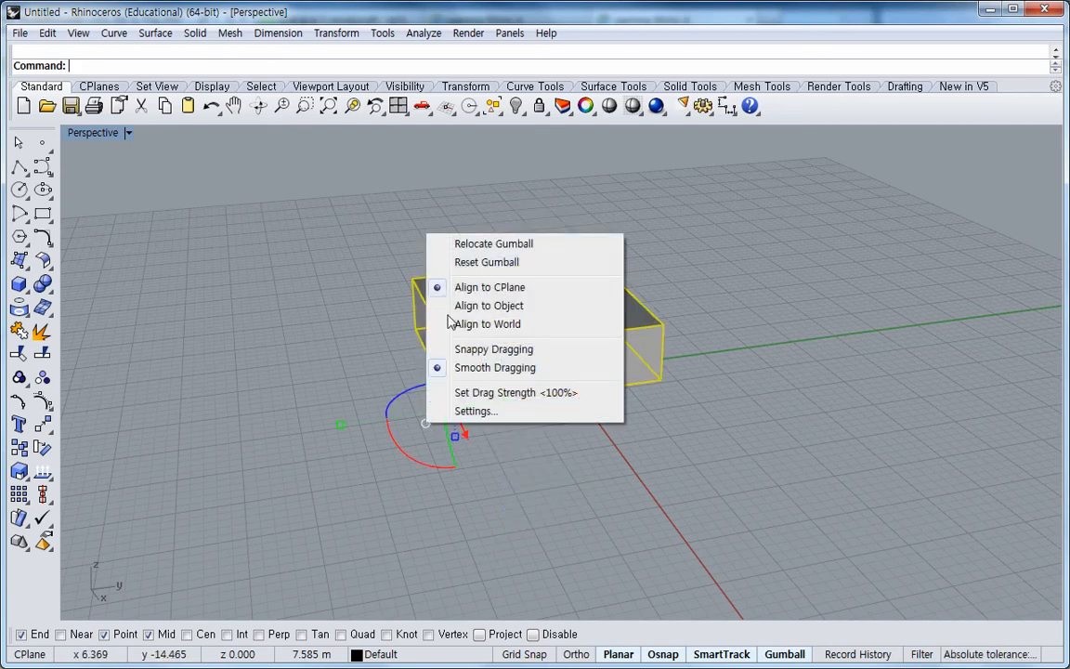
left_click(487, 262)
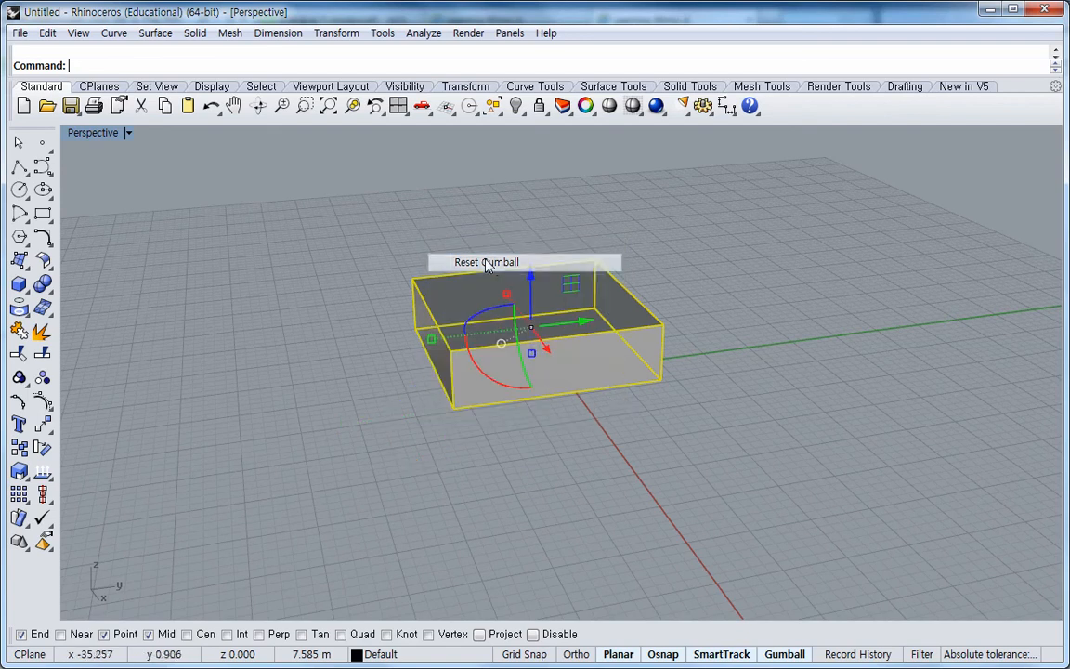
- Switch the Gumball alignment to Object and on to World, and rotate the box about 52° around its X axis
left_click(503, 345)
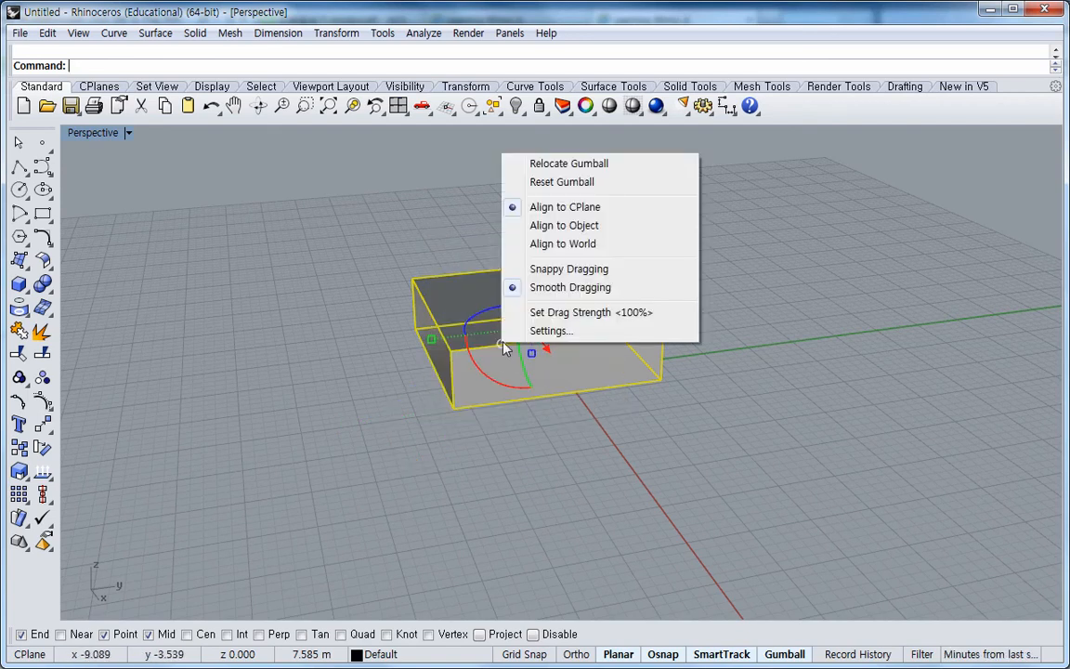
left_click(575, 226)
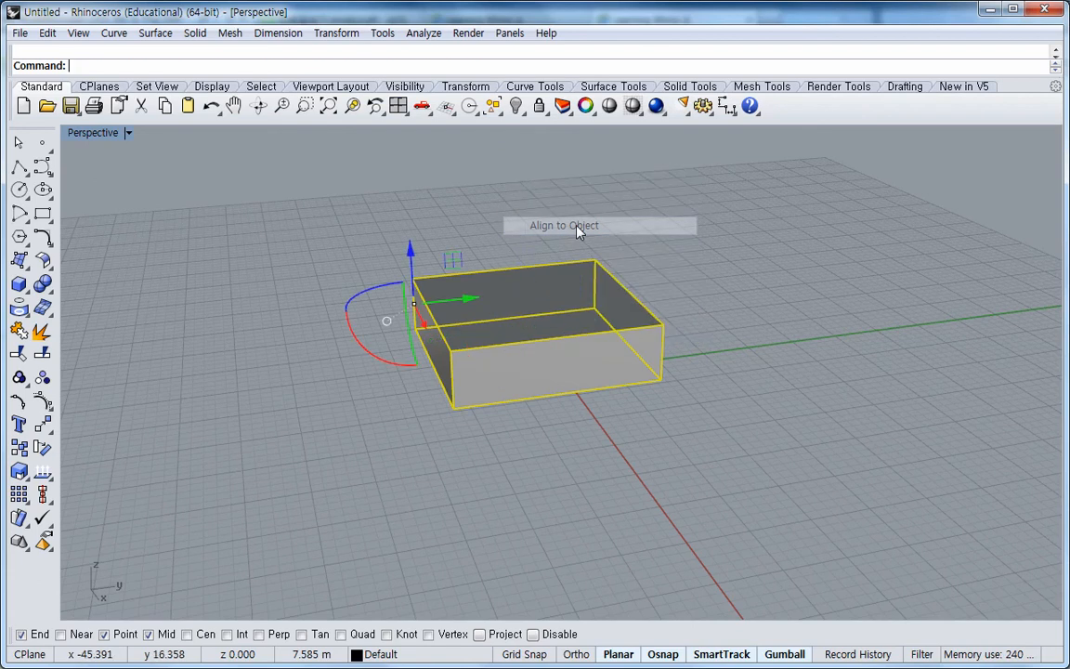
left_click(386, 322)
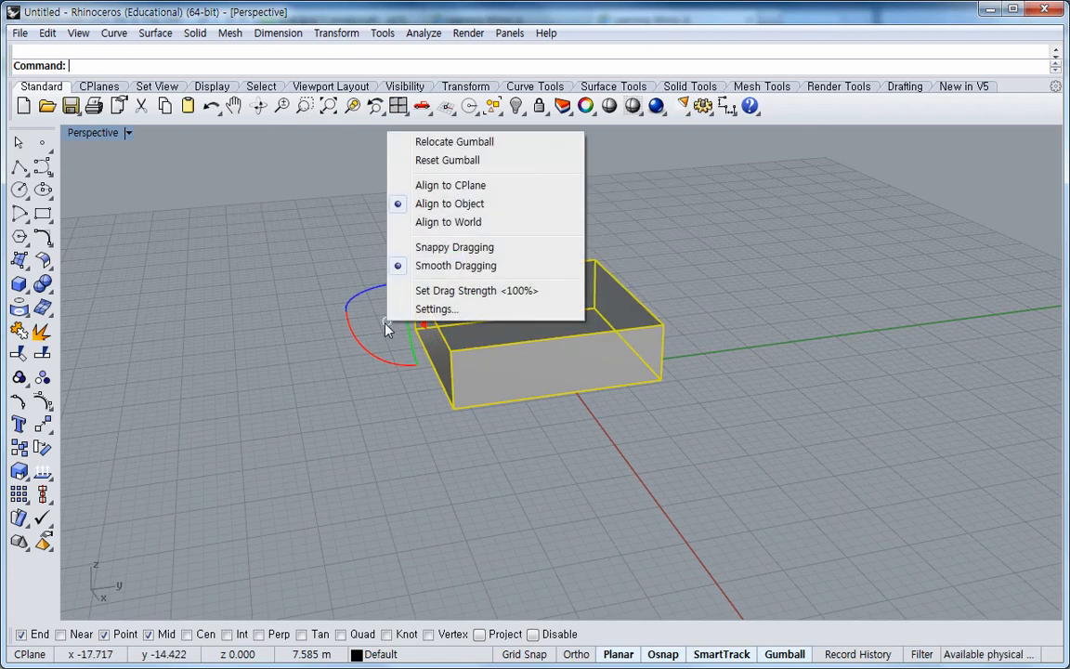
left_click(464, 223)
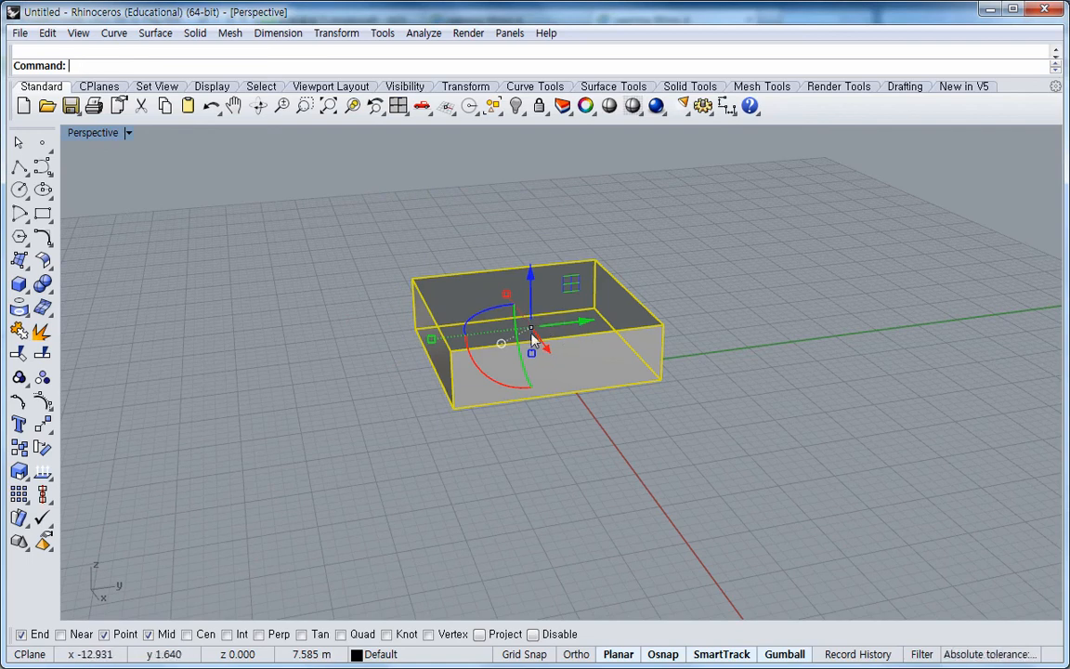
left_click_drag(476, 369, 526, 399)
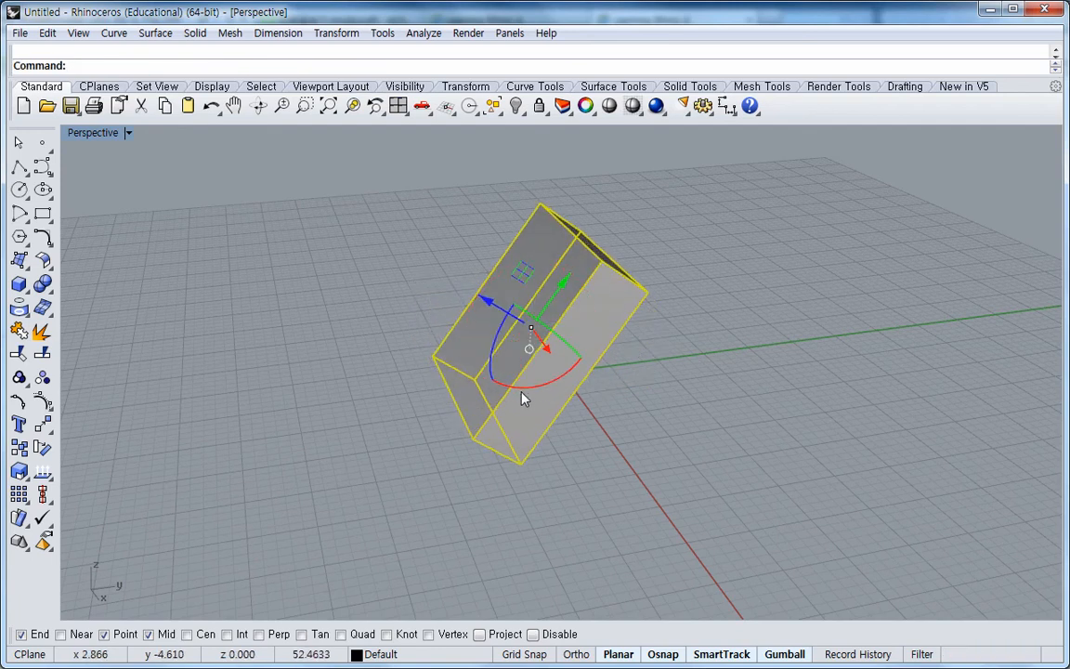
- Align the Gumball to the tilted box as an object, and deselect and reselect the box
left_click(528, 349)
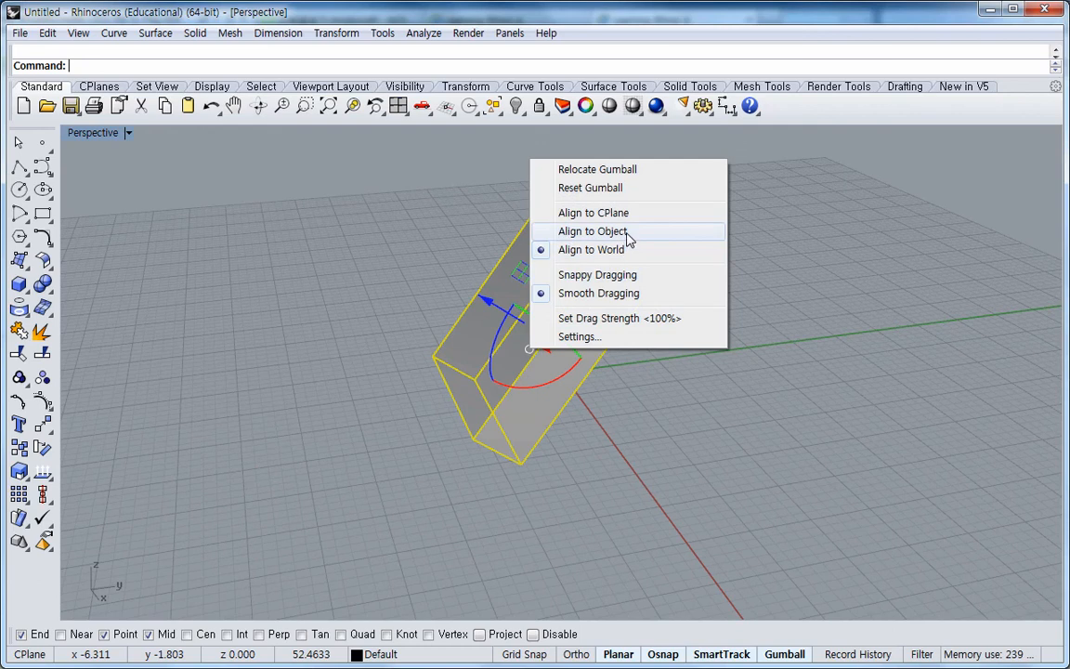
left_click(562, 230)
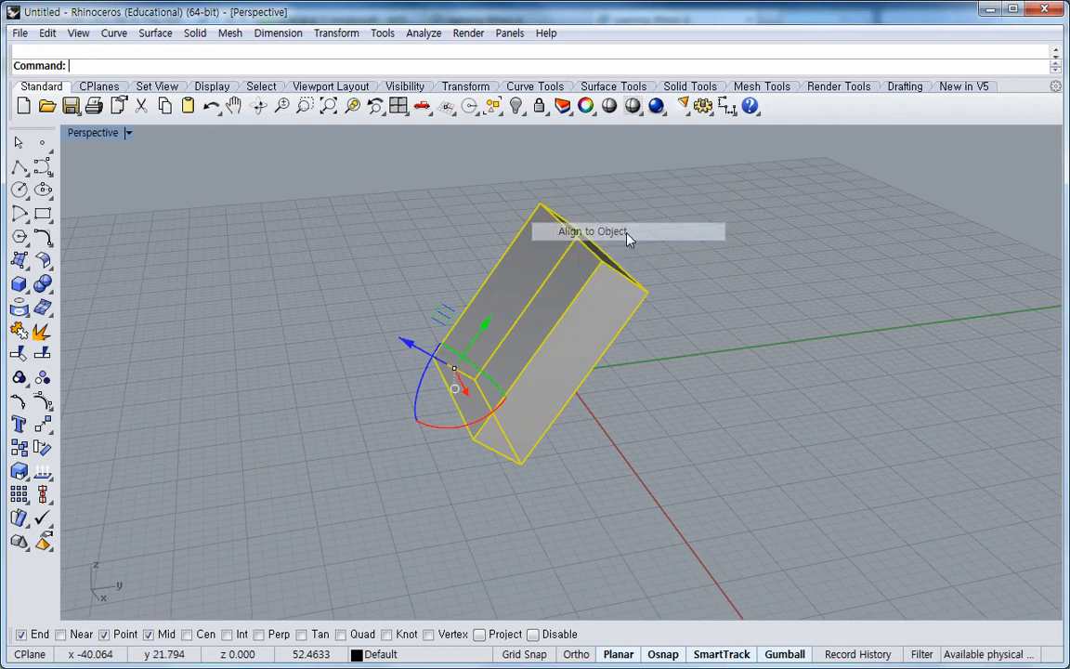
left_click(459, 393)
left_click(406, 518)
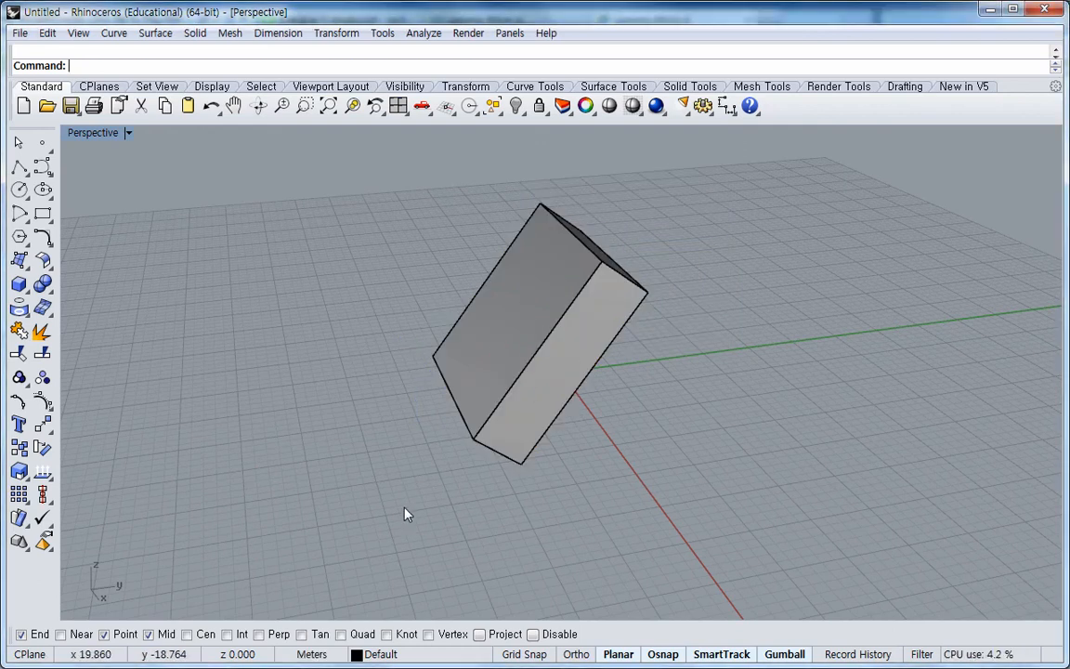
left_click(545, 388)
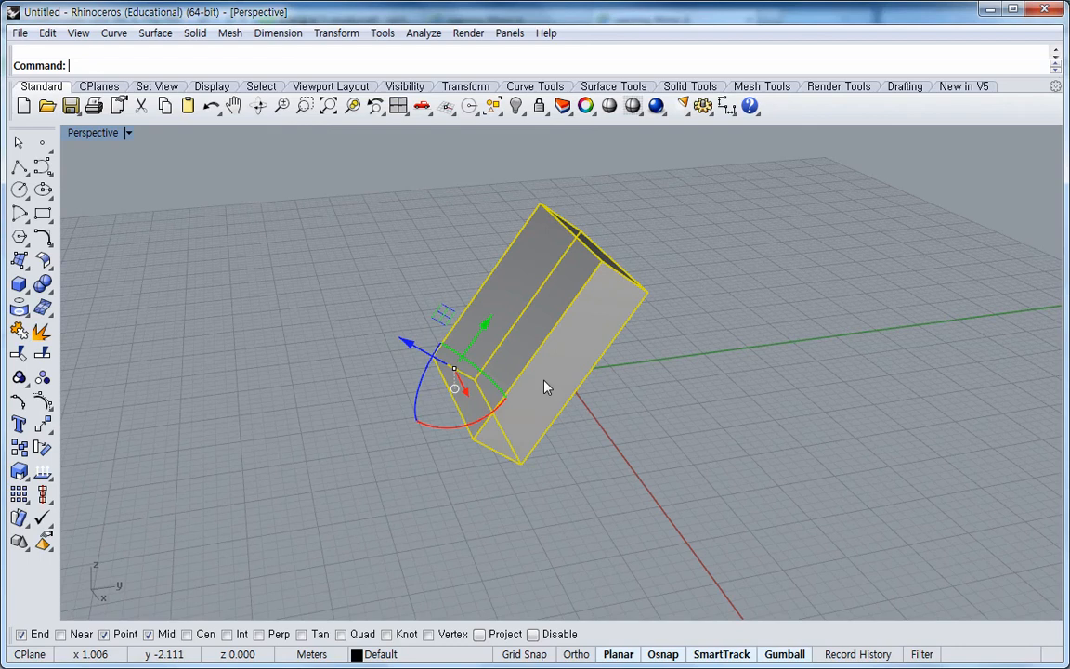
- Align the Gumball to the CPlane, and switch it back to object alignment for comparison
left_click(456, 390)
left_click(517, 253)
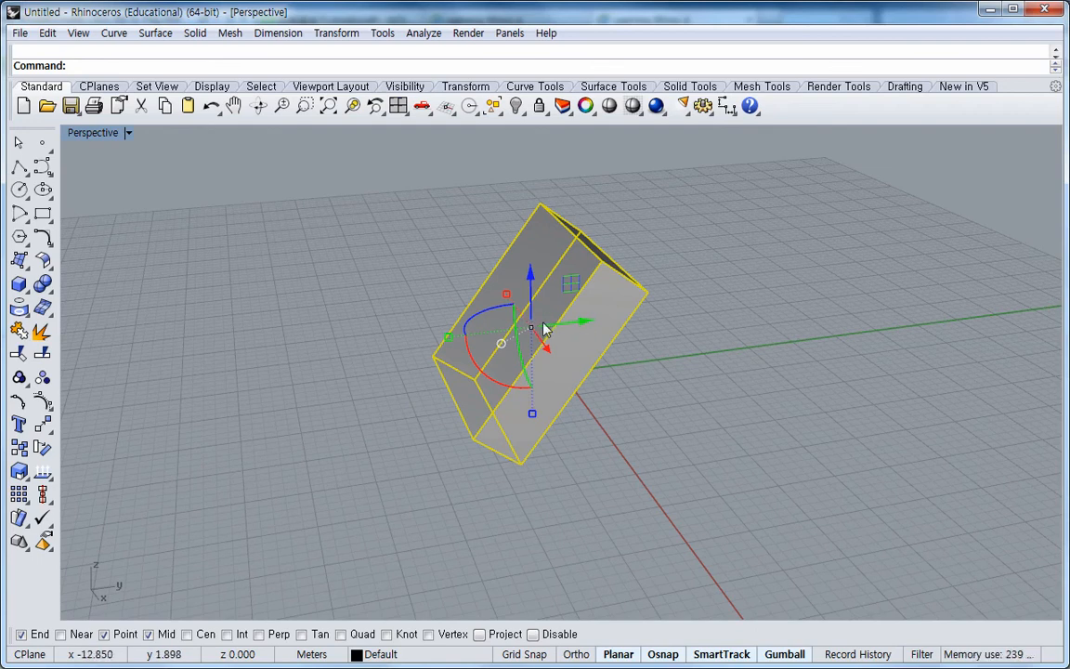
left_click(502, 345)
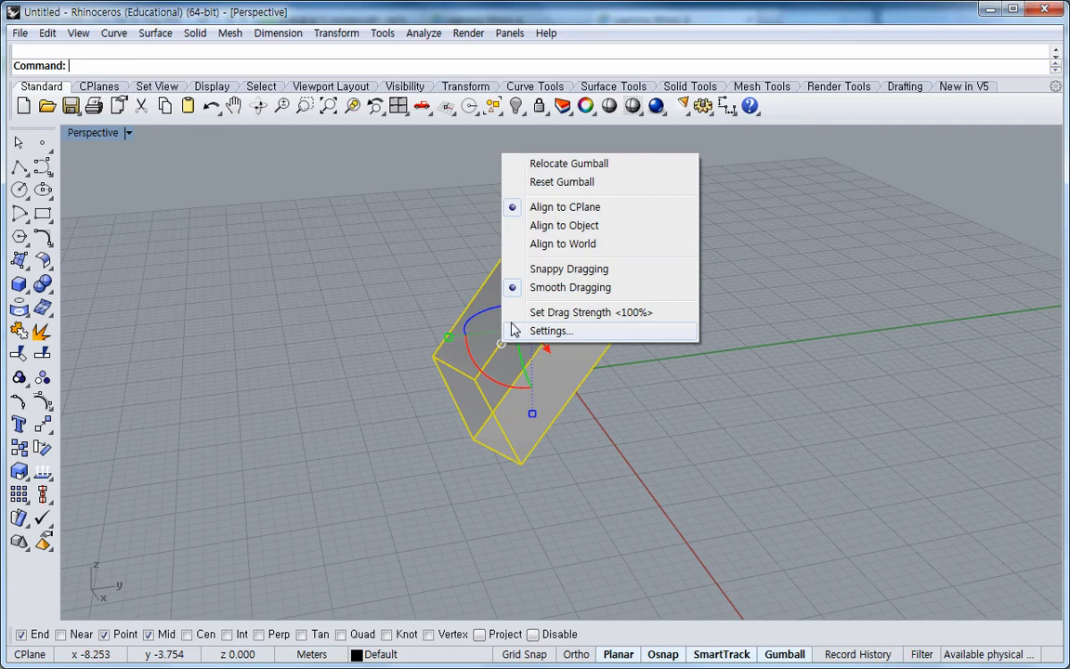
left_click(557, 225)
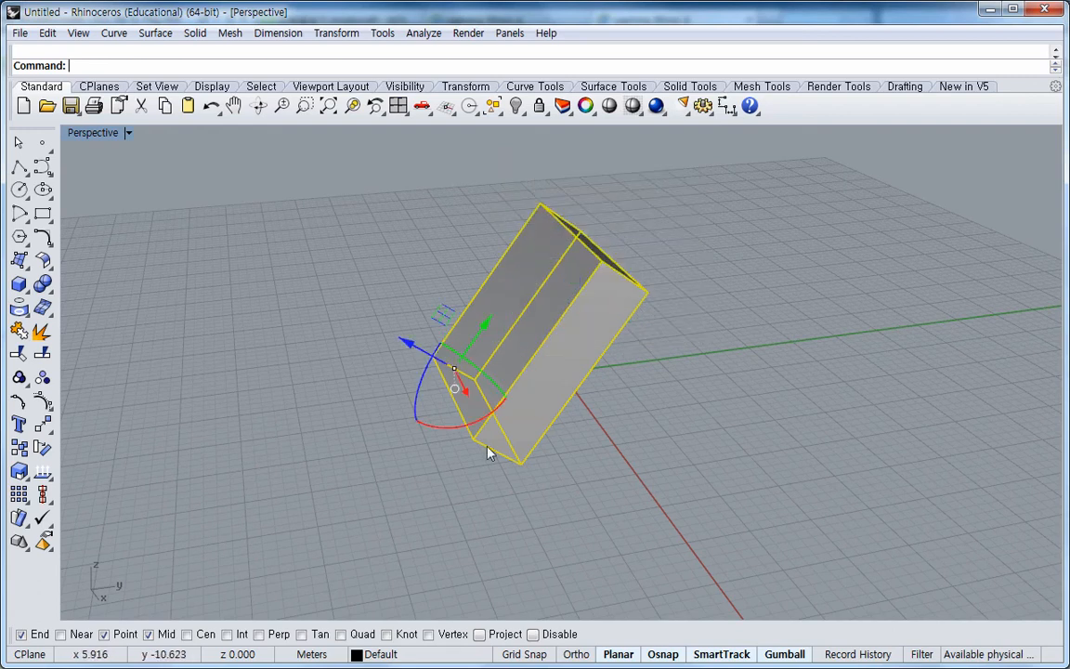
- Align the Gumball to the world axes and deselect the box
left_click(455, 392)
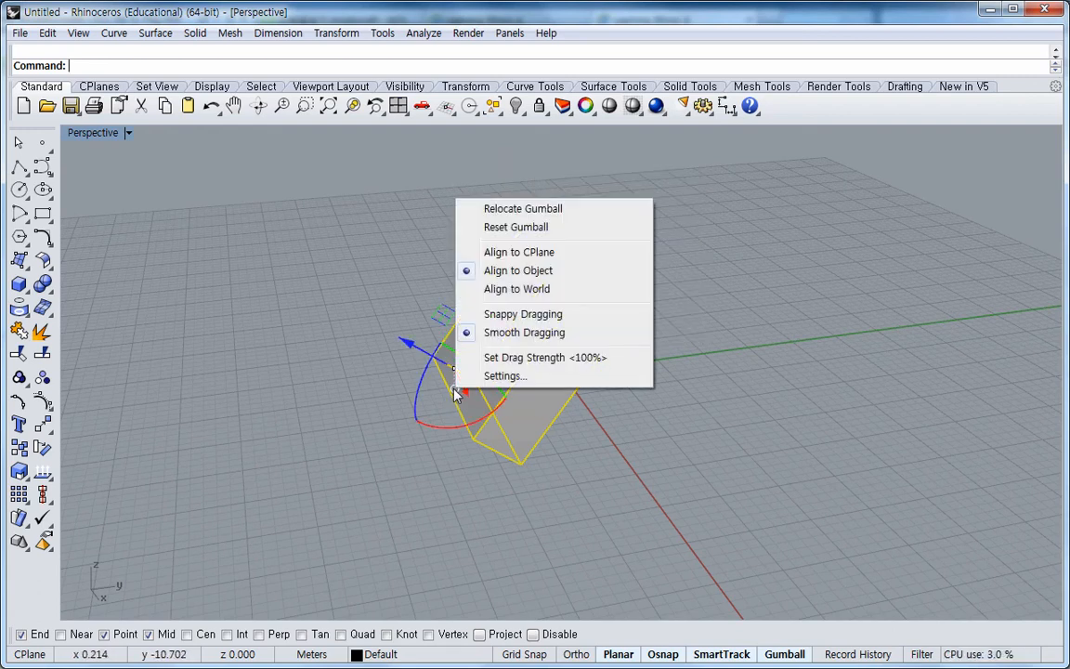
left_click(521, 291)
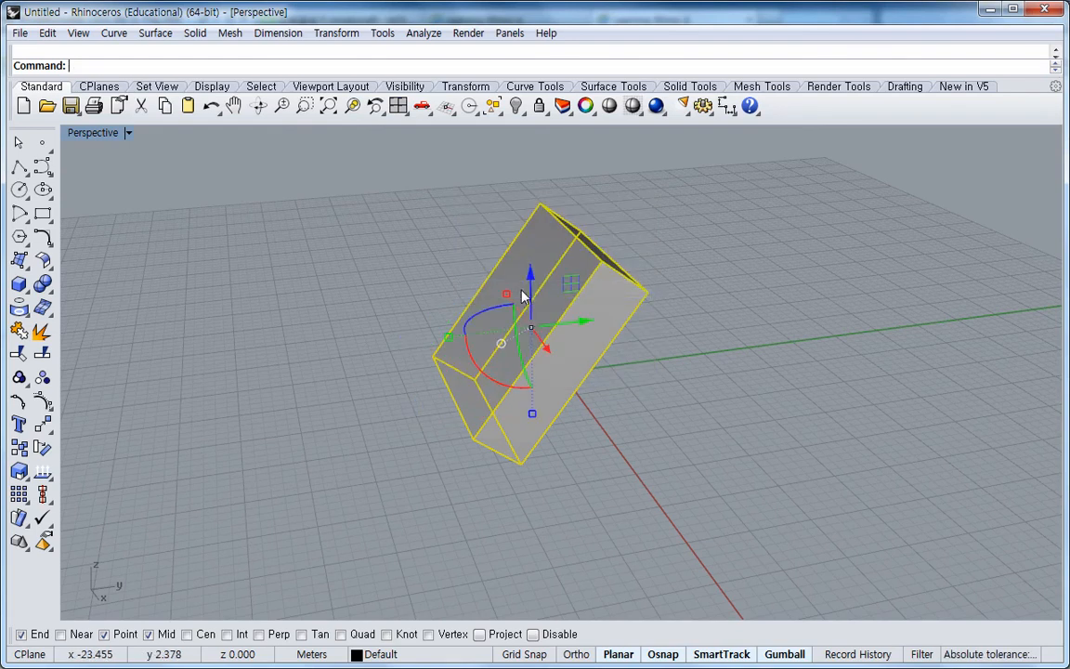
left_click(558, 517)
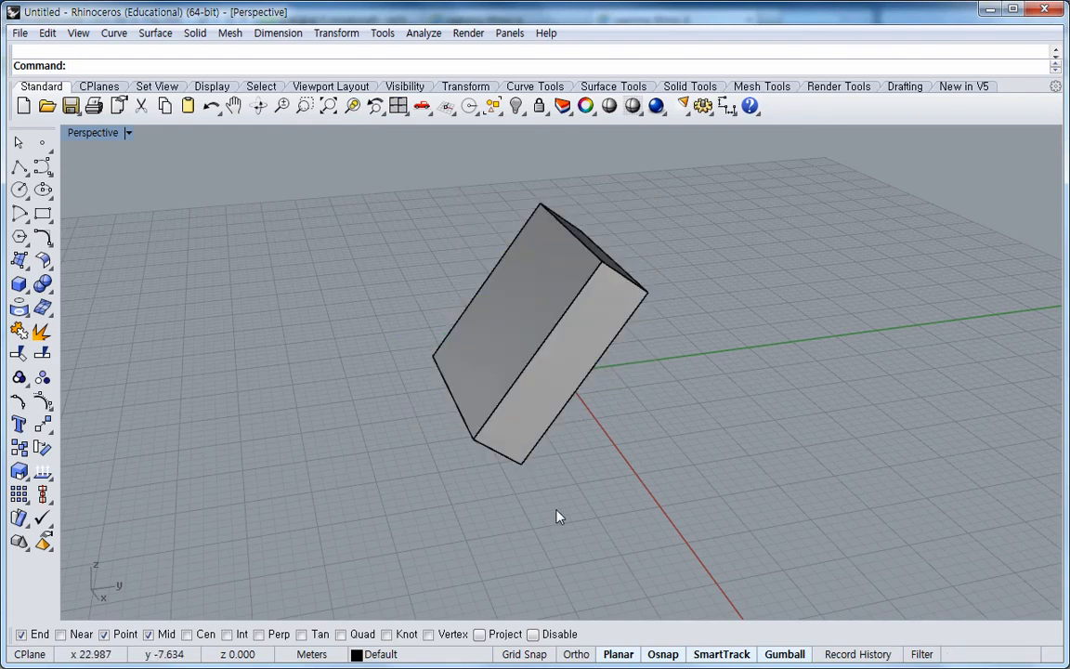